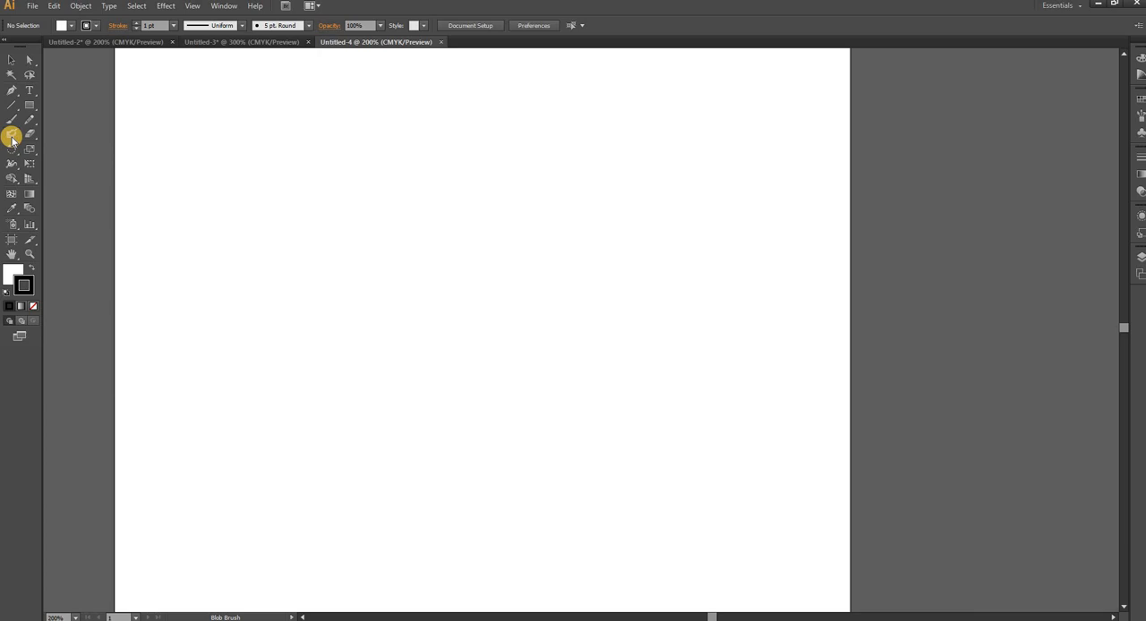
# - Choose the Paintbrush tool and set the stroke colour to crimson red ED0F4E
pyautogui.click(12, 118)
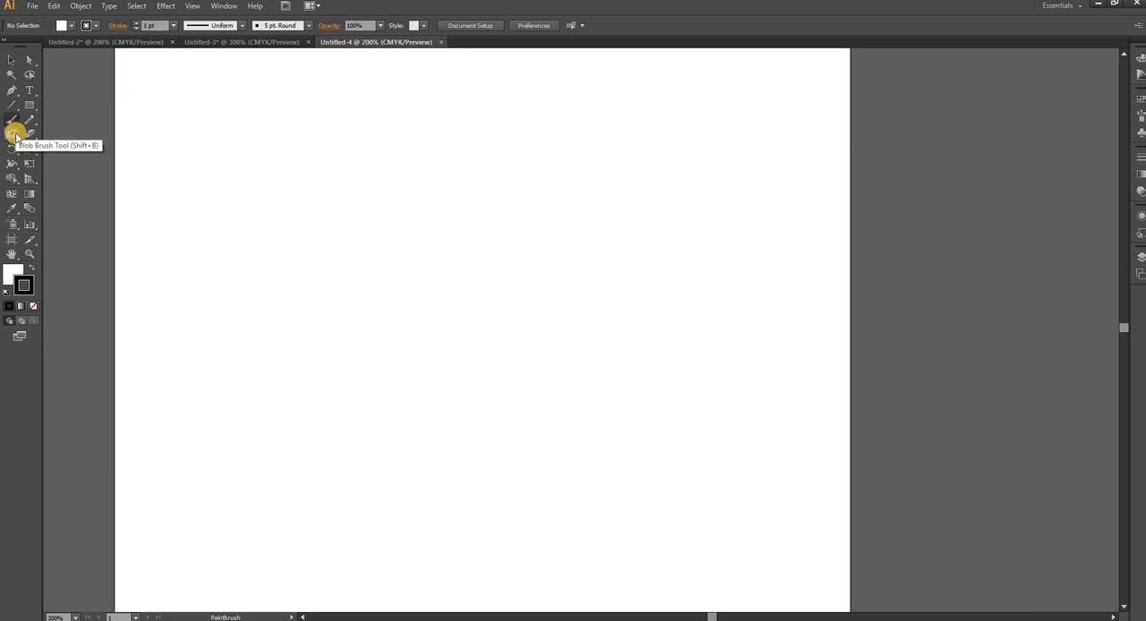
pyautogui.doubleClick(28, 284)
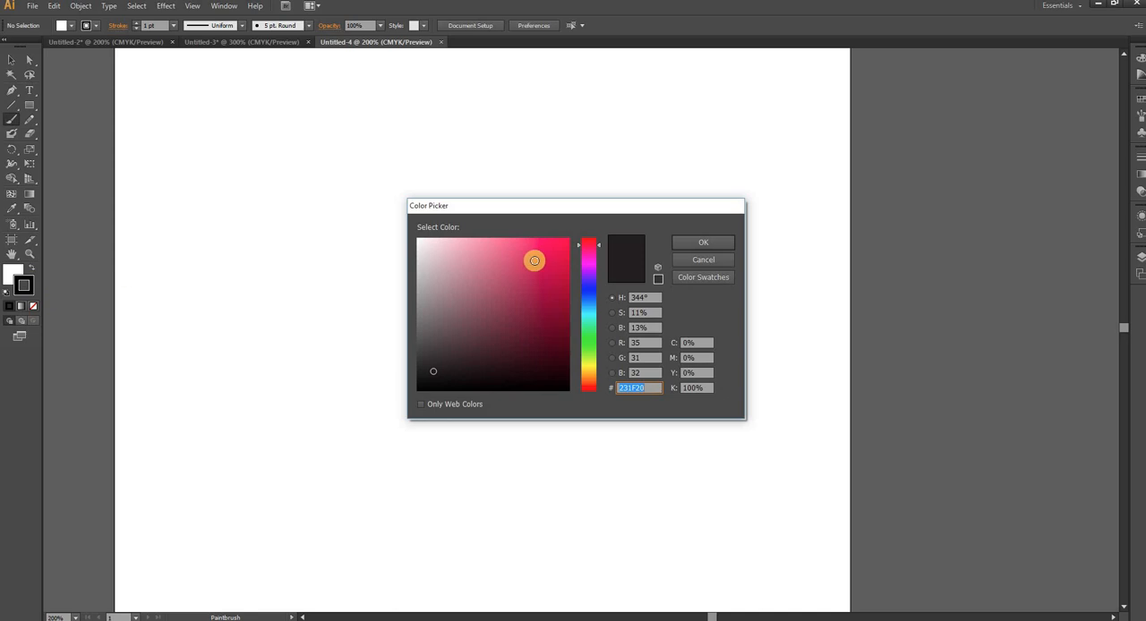
pyautogui.click(561, 247)
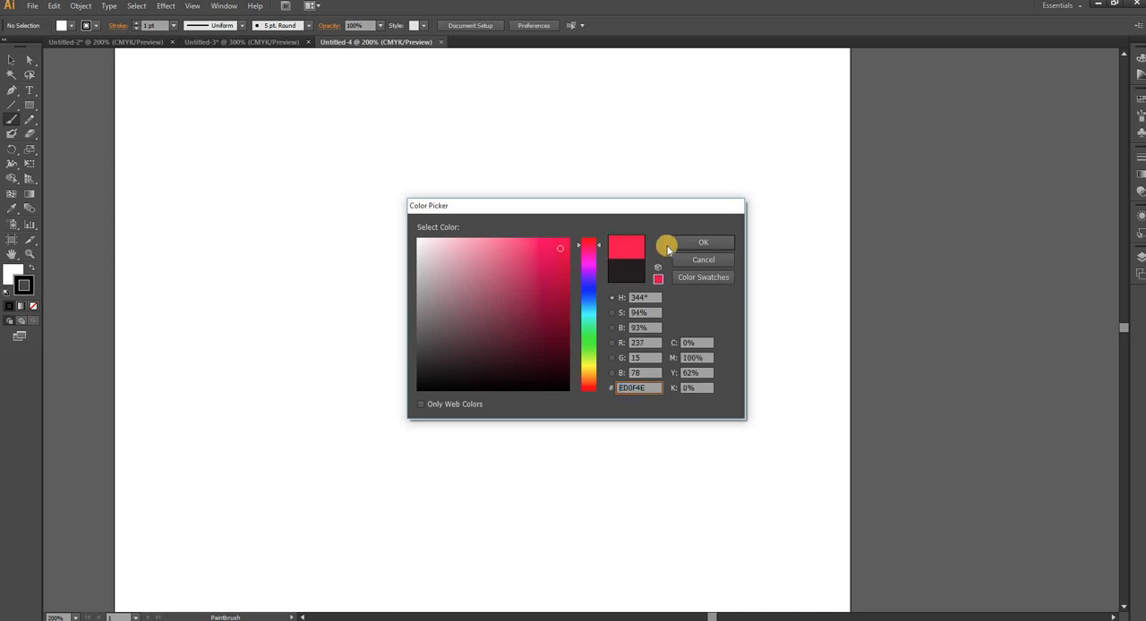
pyautogui.click(688, 243)
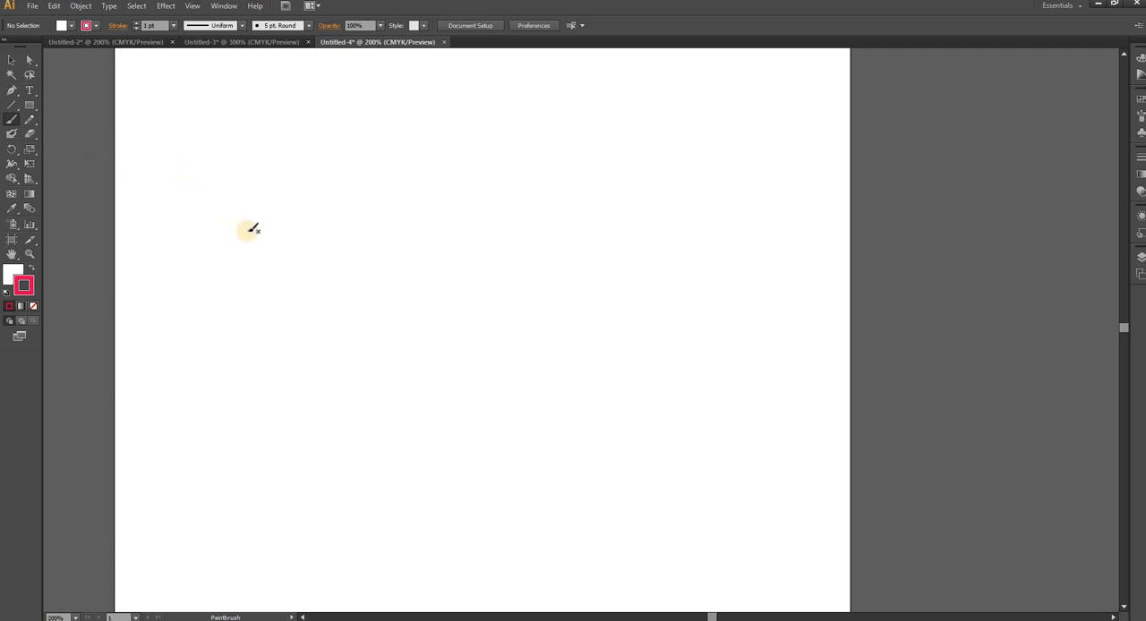
# - Paint a wavy line about 282 pt wide with the Paintbrush, and one about 312 pt wide below it with the Blob Brush
pyautogui.moveTo(244, 238)
pyautogui.mouseDown()
pyautogui.moveTo(333, 227)
pyautogui.moveTo(396, 191)
pyautogui.moveTo(532, 203)
pyautogui.moveTo(585, 182)
pyautogui.mouseUp()
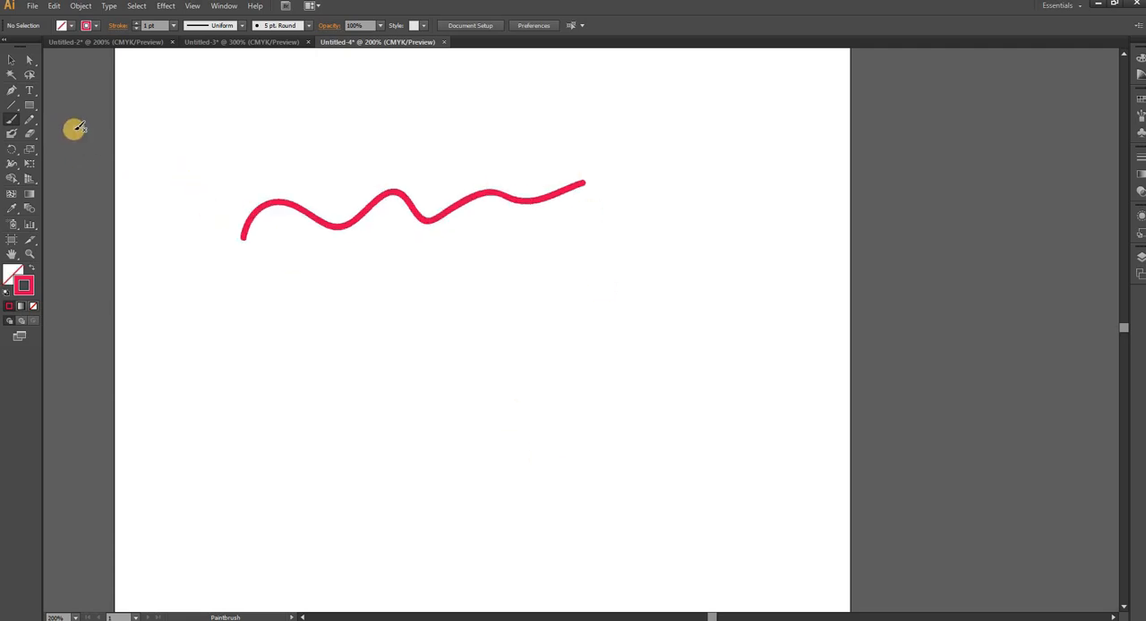
pyautogui.click(9, 136)
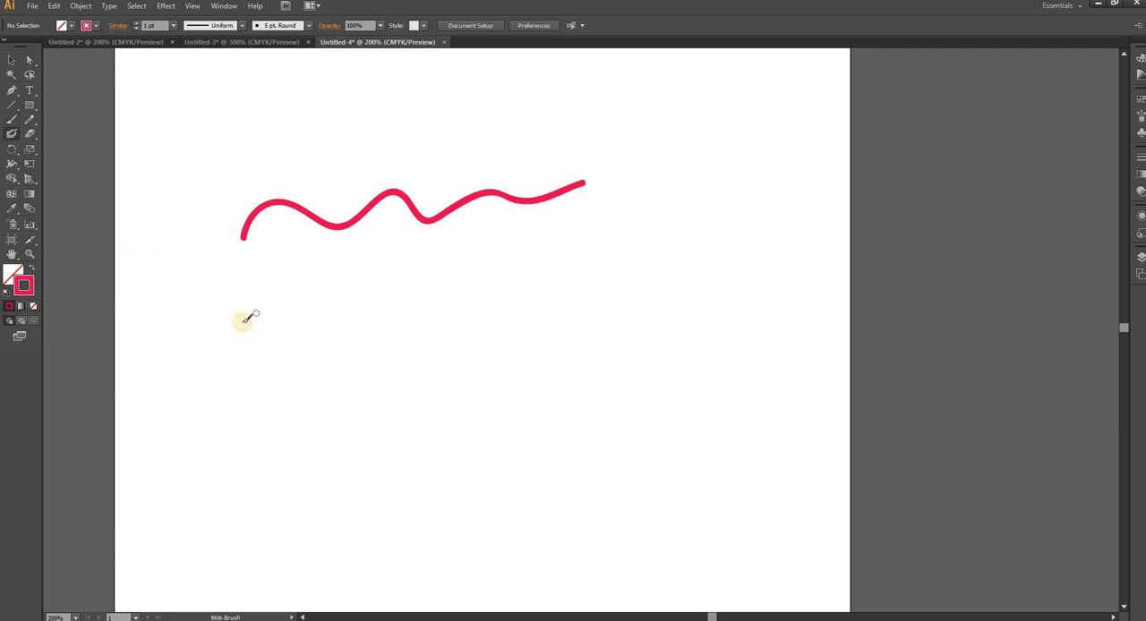
pyautogui.moveTo(241, 321)
pyautogui.mouseDown()
pyautogui.moveTo(267, 305)
pyautogui.moveTo(319, 325)
pyautogui.moveTo(355, 291)
pyautogui.moveTo(580, 279)
pyautogui.moveTo(606, 269)
pyautogui.mouseUp()
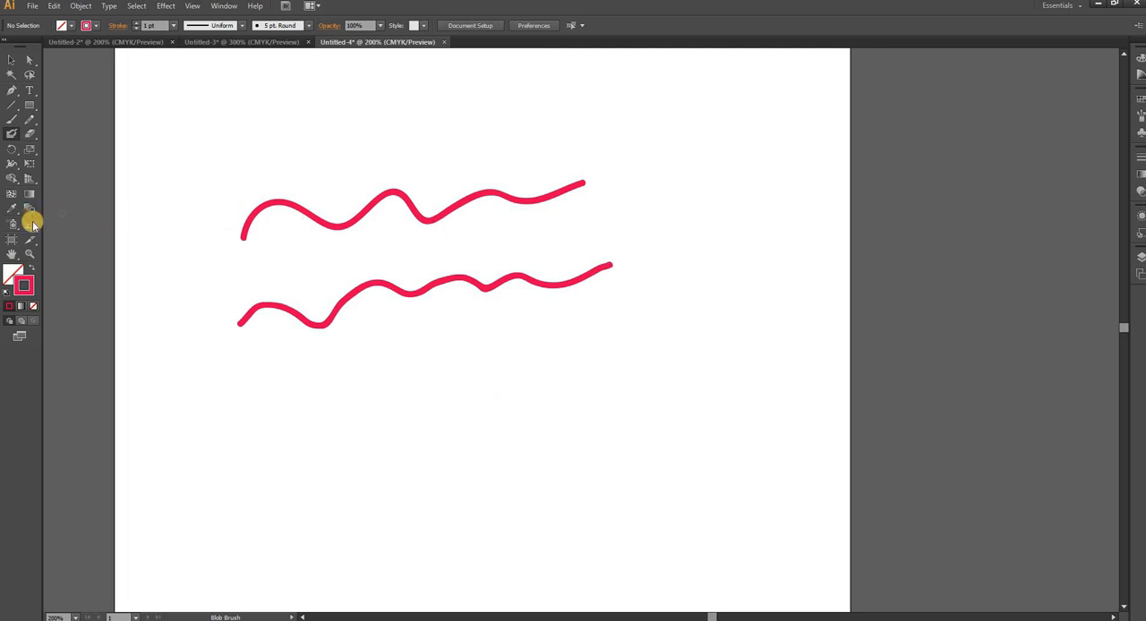
# - Raise the anchor point at the second crest of the Paintbrush line slightly, to about X 240 pt, Y 213 pt
pyautogui.click(29, 255)
pyautogui.click(418, 248)
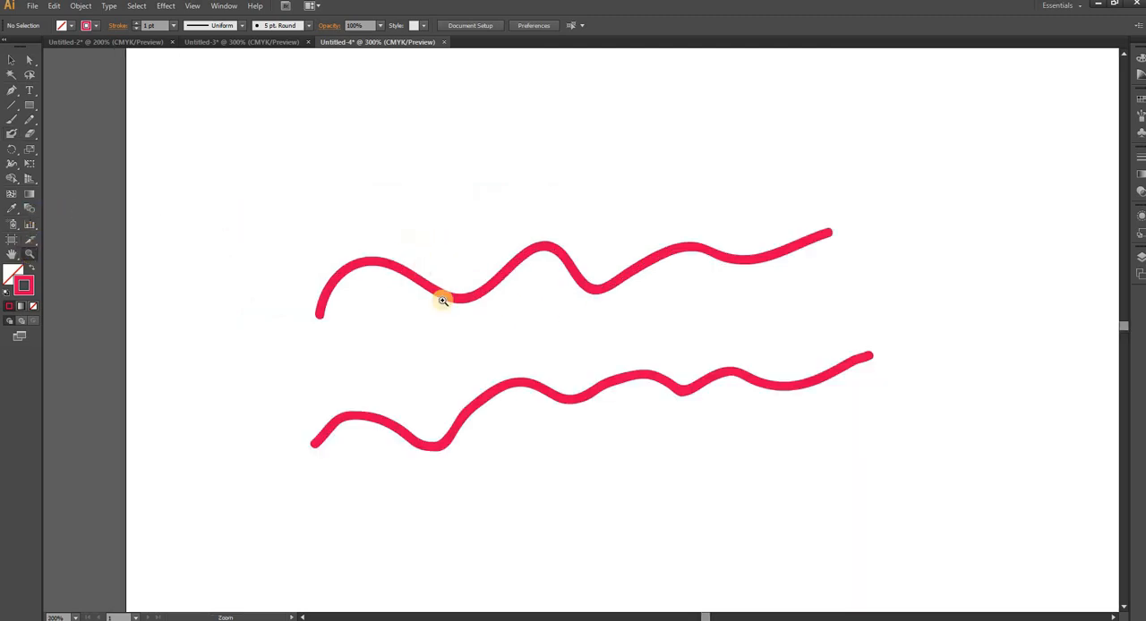
pyautogui.click(12, 255)
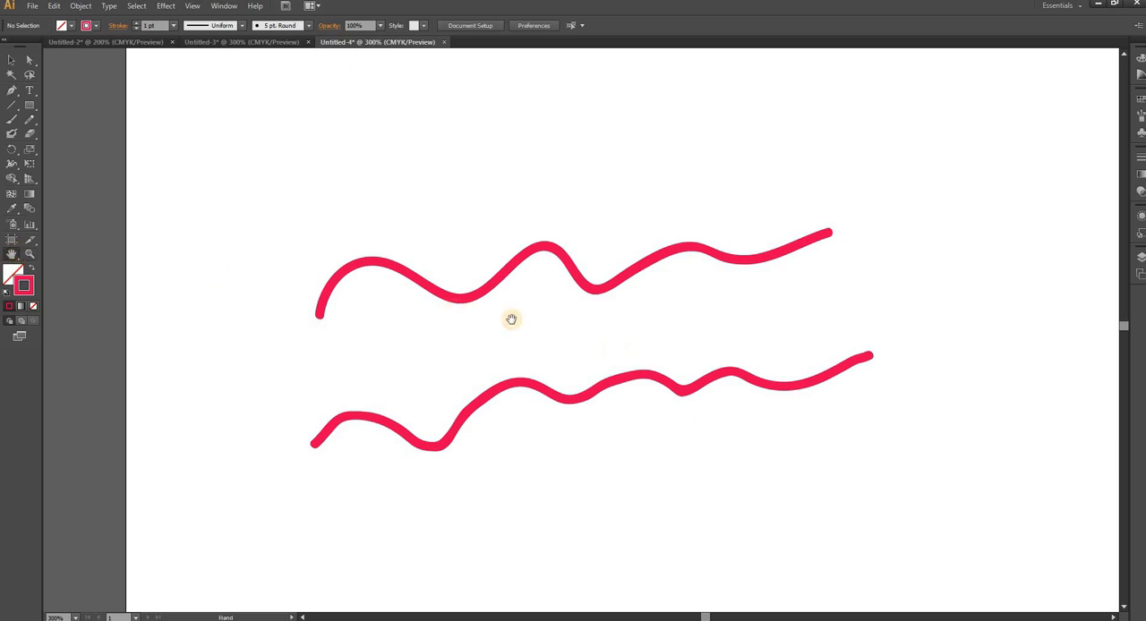
pyautogui.moveTo(511, 319); pyautogui.dragTo(386, 269)
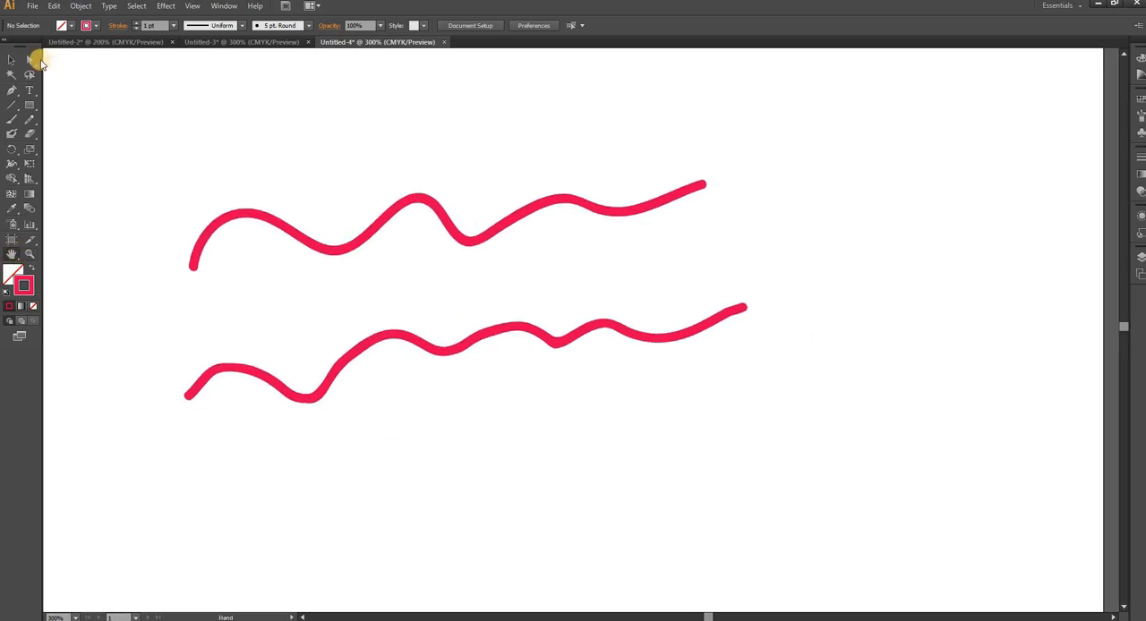
pyautogui.click(29, 60)
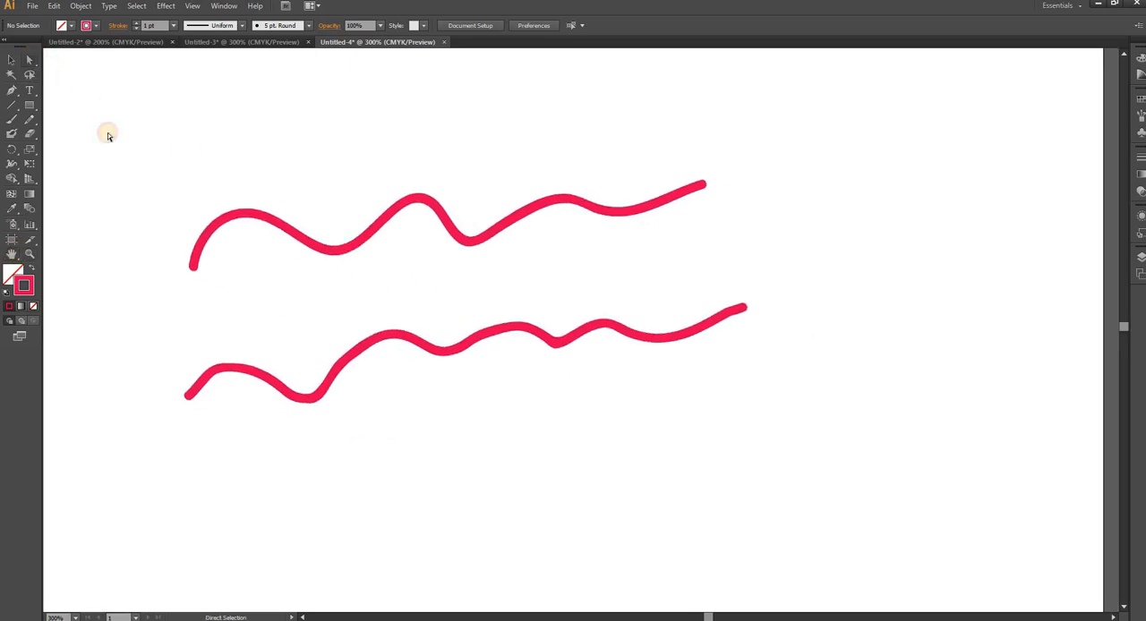
pyautogui.click(367, 240)
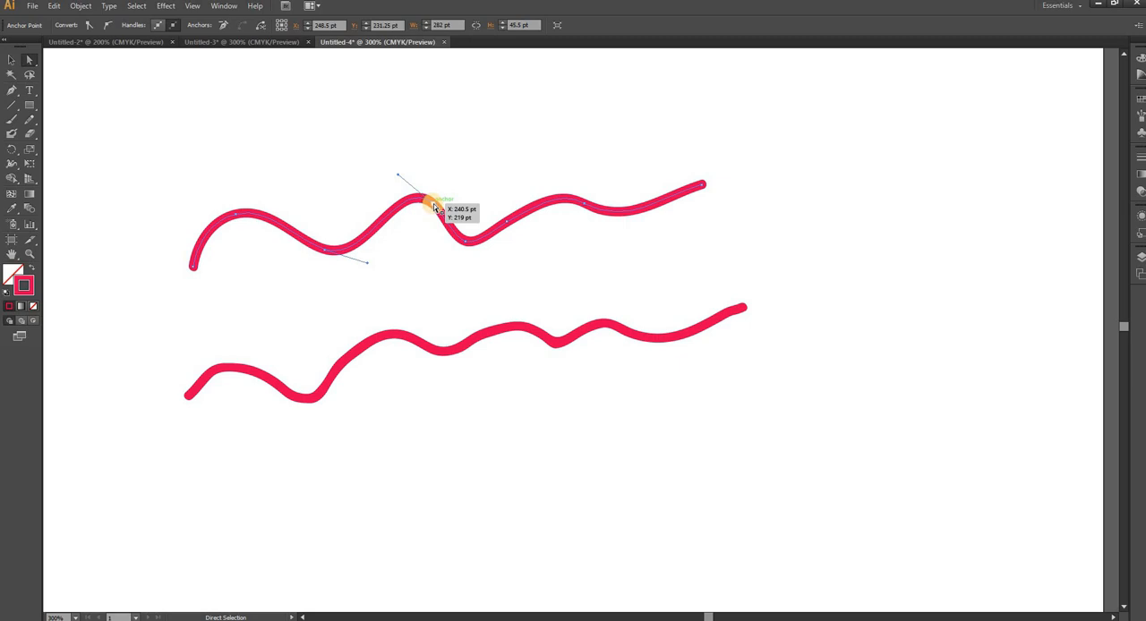
pyautogui.moveTo(434, 208)
pyautogui.mouseDown()
pyautogui.moveTo(444, 172)
pyautogui.moveTo(430, 202)
pyautogui.moveTo(434, 192)
pyautogui.mouseUp()
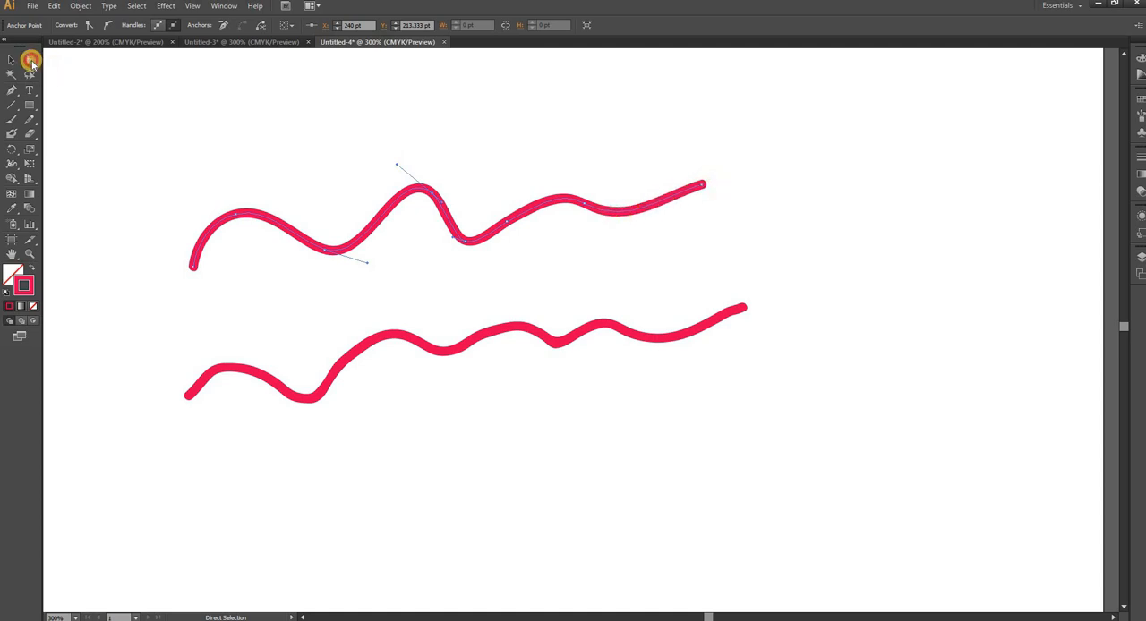
# - Reshape the Blob Brush line by pulling individual outline anchor points outward near its middle and at its right end
pyautogui.click(357, 355)
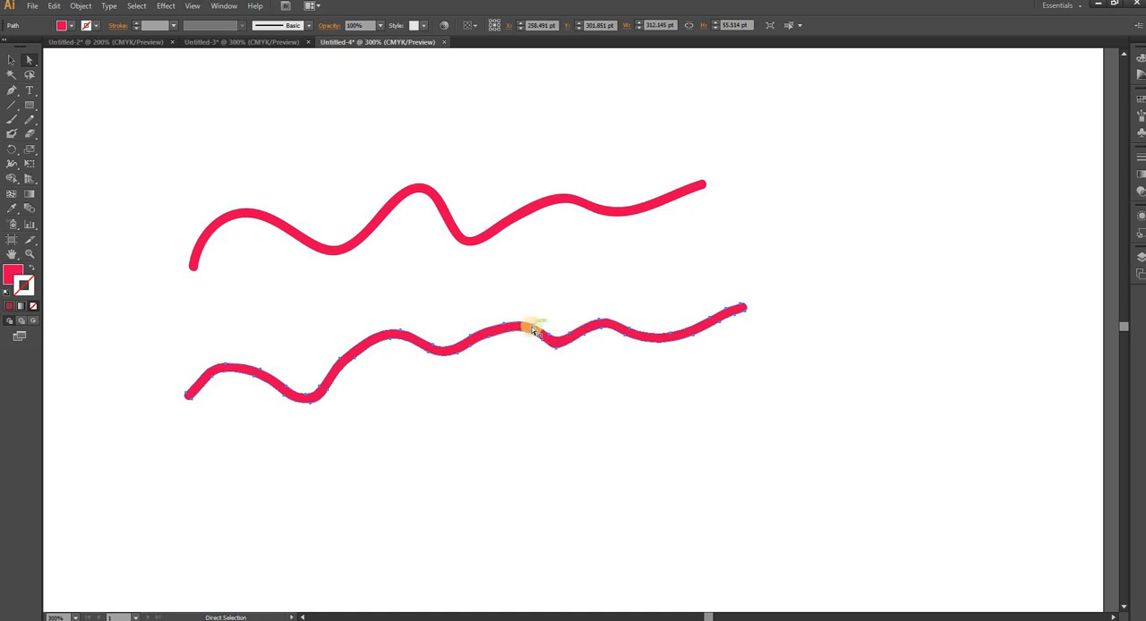
pyautogui.moveTo(533, 331); pyautogui.dragTo(535, 299)
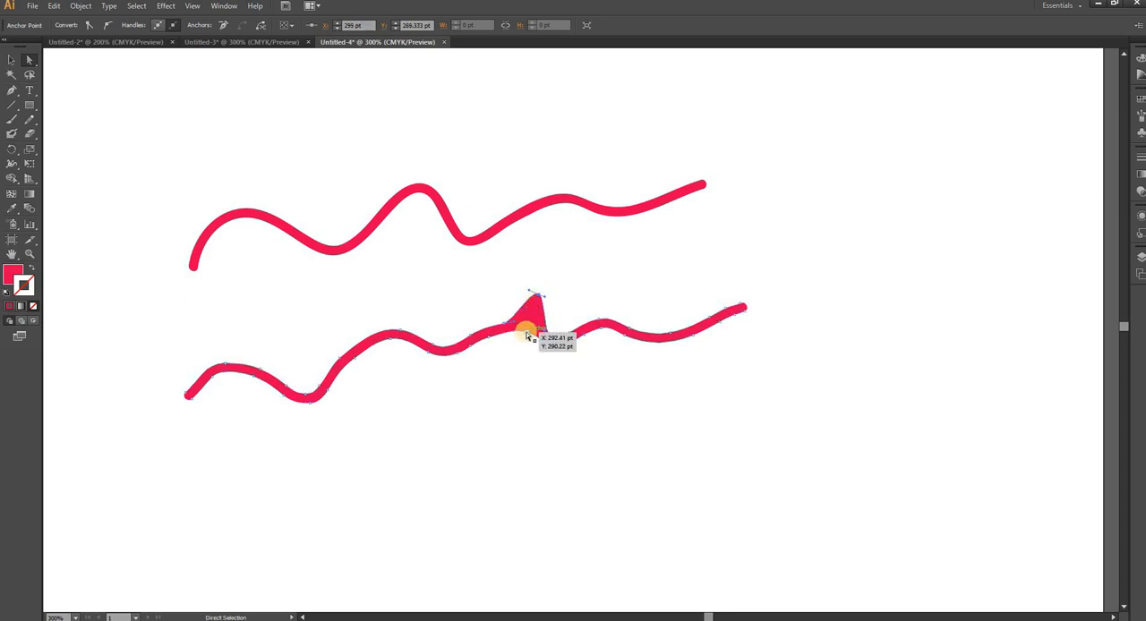
pyautogui.moveTo(528, 336); pyautogui.dragTo(517, 378)
pyautogui.moveTo(502, 329); pyautogui.dragTo(475, 307)
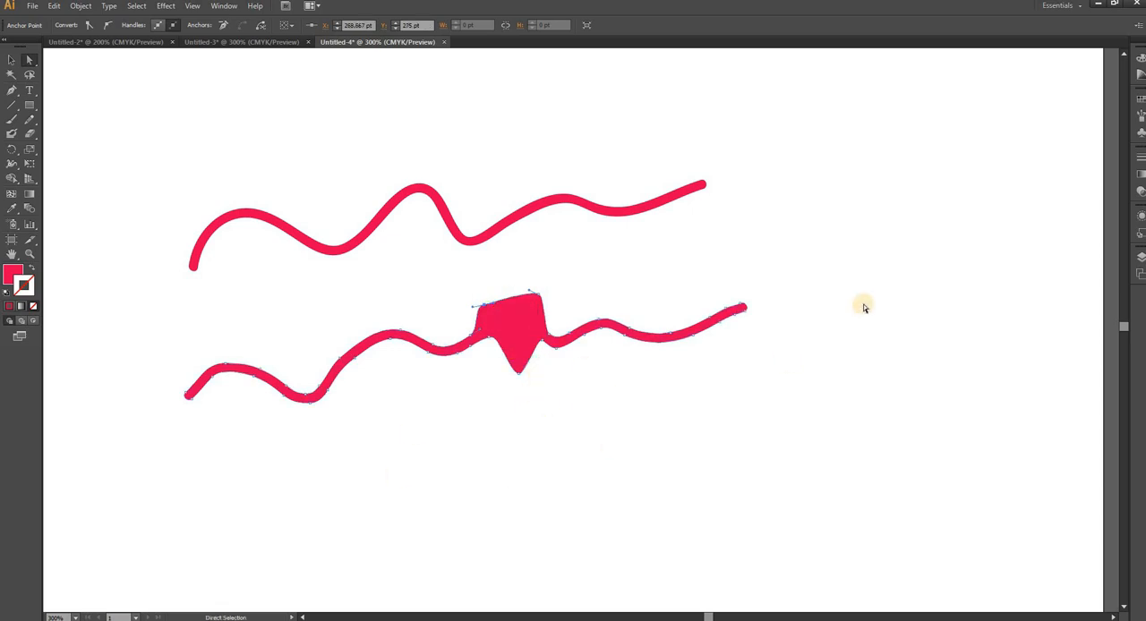
pyautogui.moveTo(735, 315); pyautogui.dragTo(720, 278)
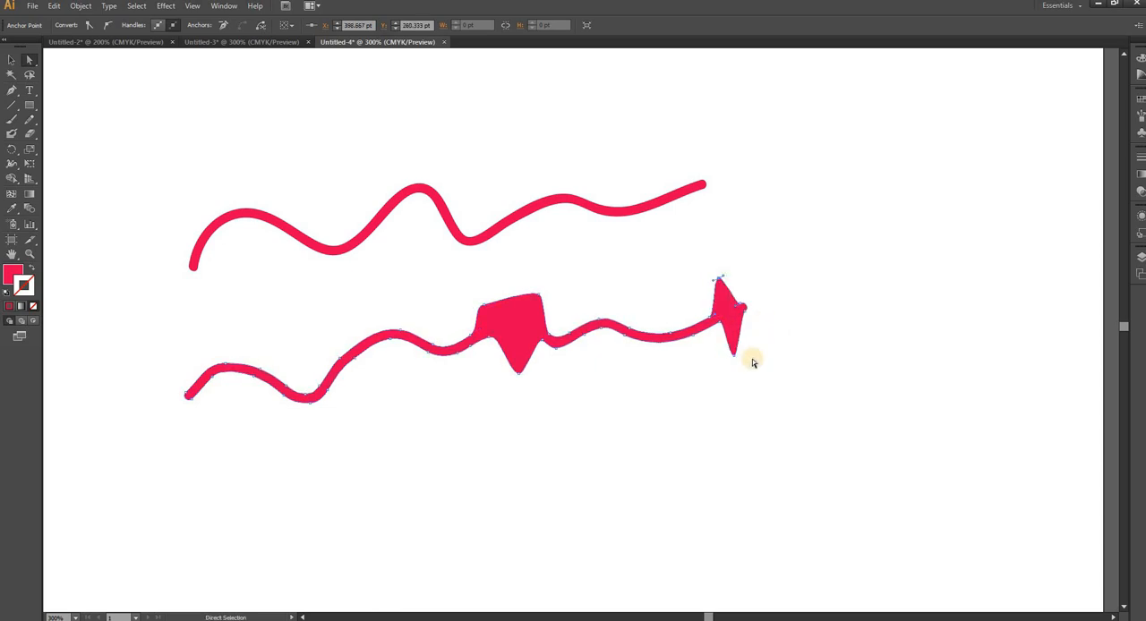
# - Select both wavy lines and delete them from the artboard
pyautogui.click(11, 60)
pyautogui.moveTo(141, 126); pyautogui.dragTo(835, 469)
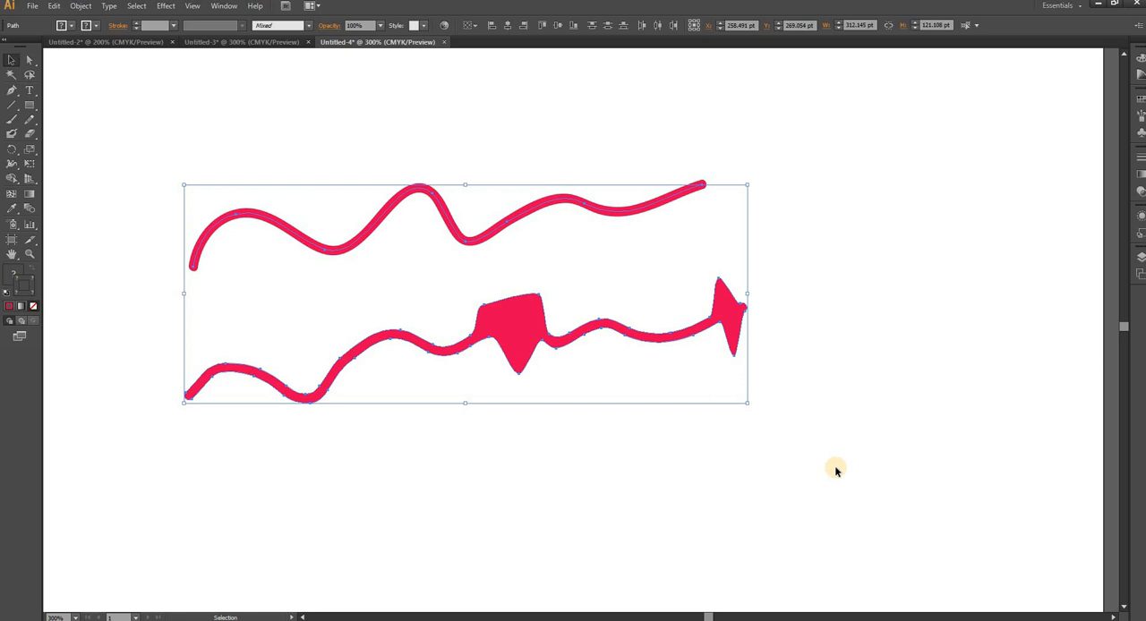
pyautogui.press('Delete')
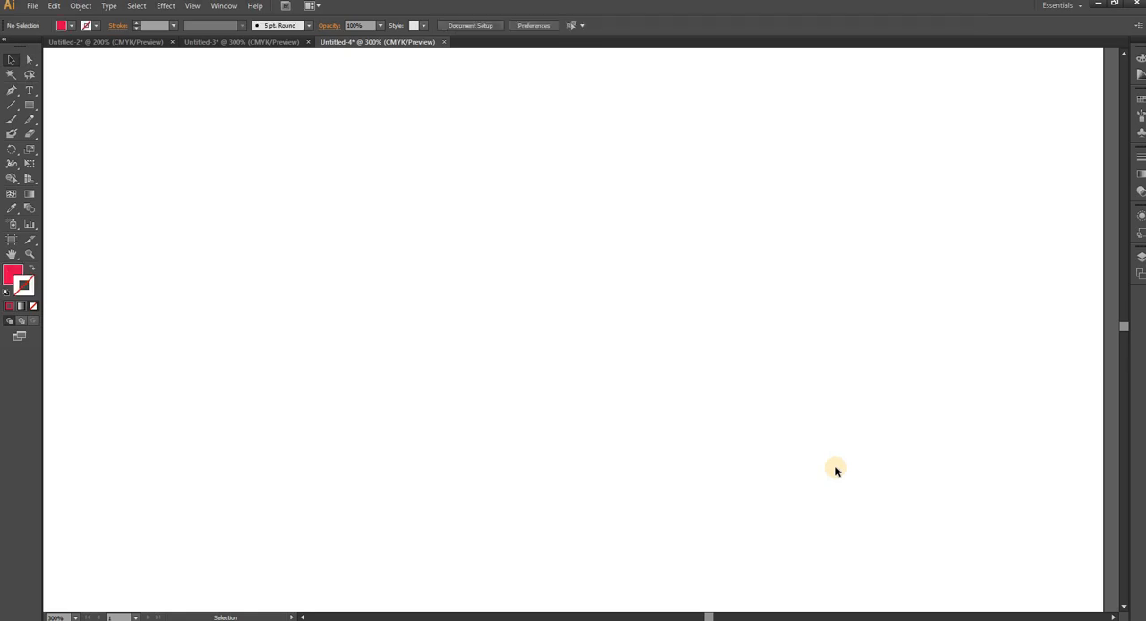
# - Turn off Merge Only with Selection for the Blob Brush and paint one continuous wavy line in two joined strokes
pyautogui.doubleClick(11, 135)
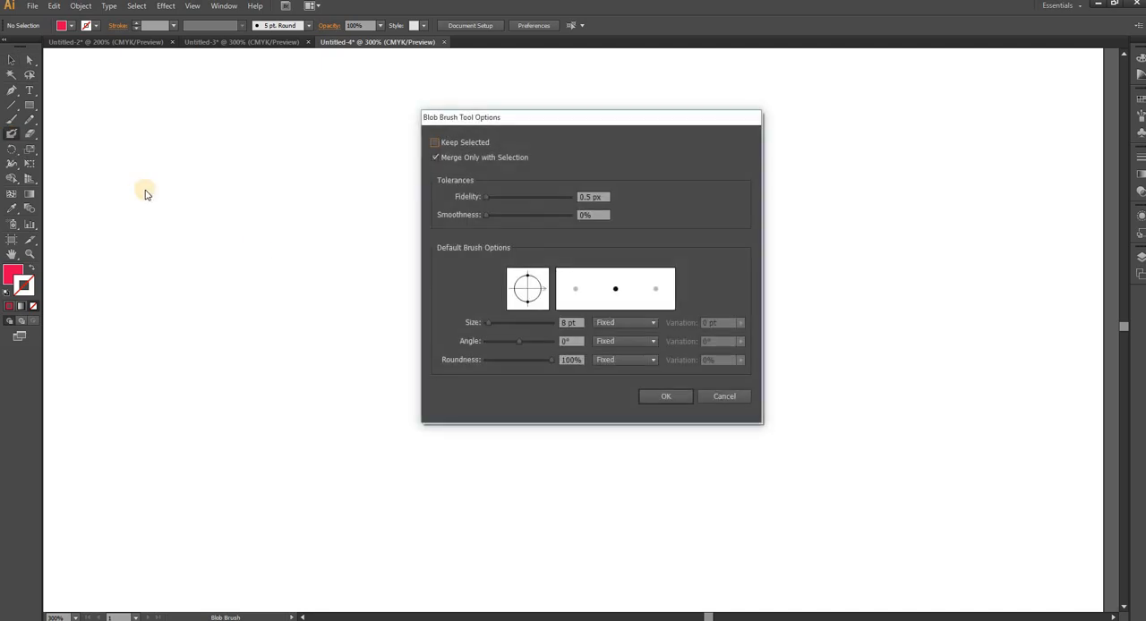
pyautogui.click(436, 158)
pyautogui.click(671, 397)
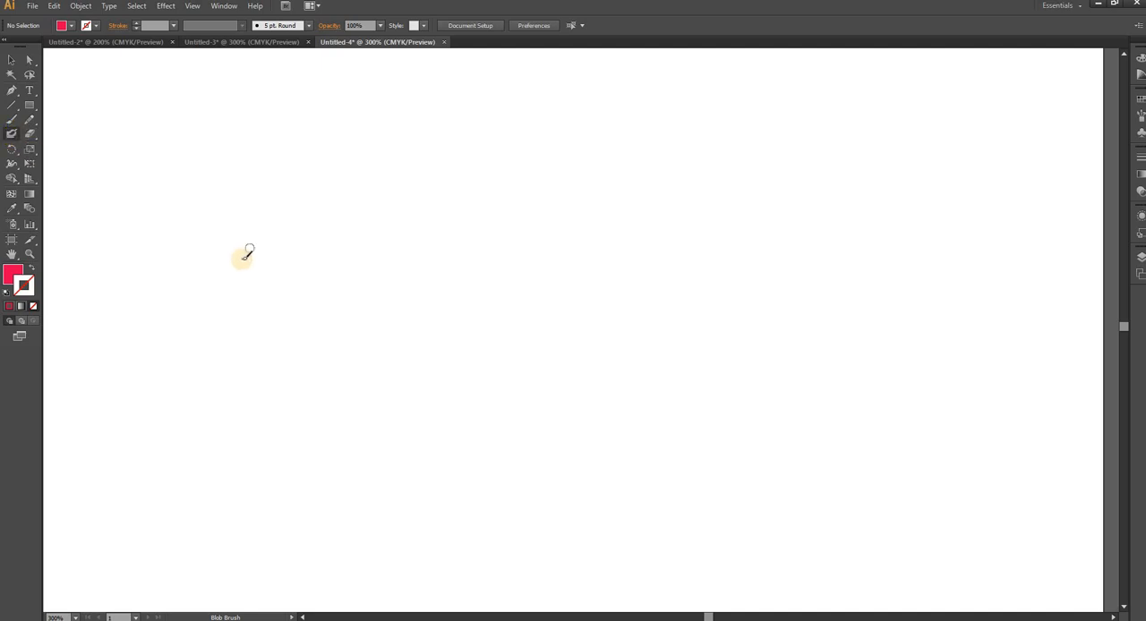
pyautogui.moveTo(241, 258)
pyautogui.mouseDown()
pyautogui.moveTo(275, 199)
pyautogui.moveTo(363, 257)
pyautogui.moveTo(427, 192)
pyautogui.moveTo(524, 234)
pyautogui.moveTo(559, 184)
pyautogui.mouseUp()
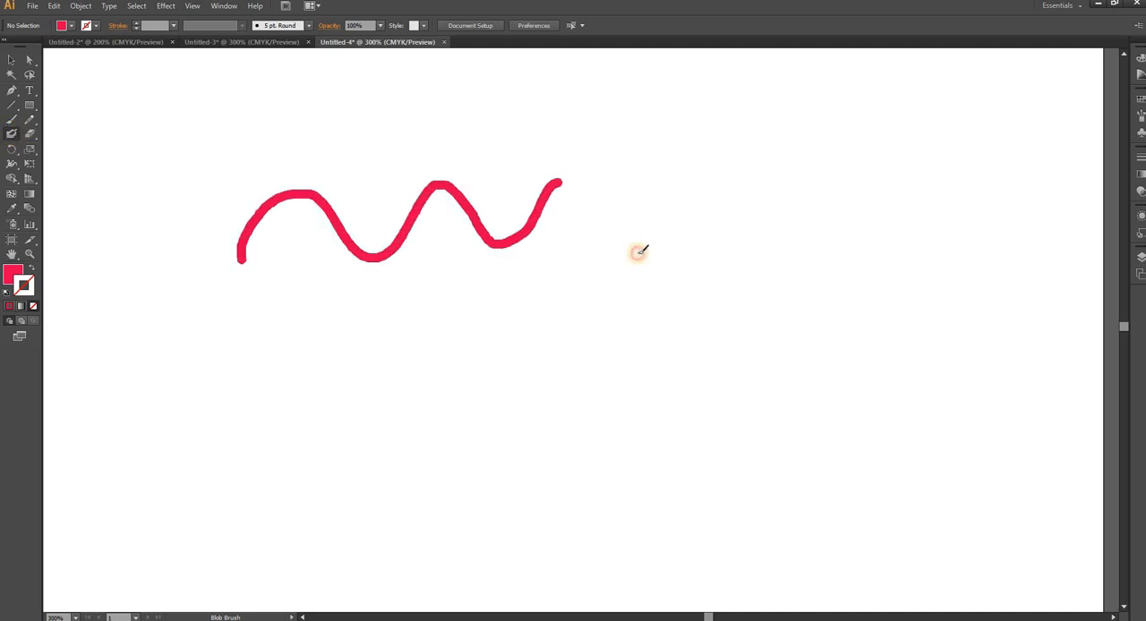
pyautogui.moveTo(638, 251)
pyautogui.mouseDown()
pyautogui.moveTo(716, 191)
pyautogui.moveTo(742, 187)
pyautogui.mouseUp()
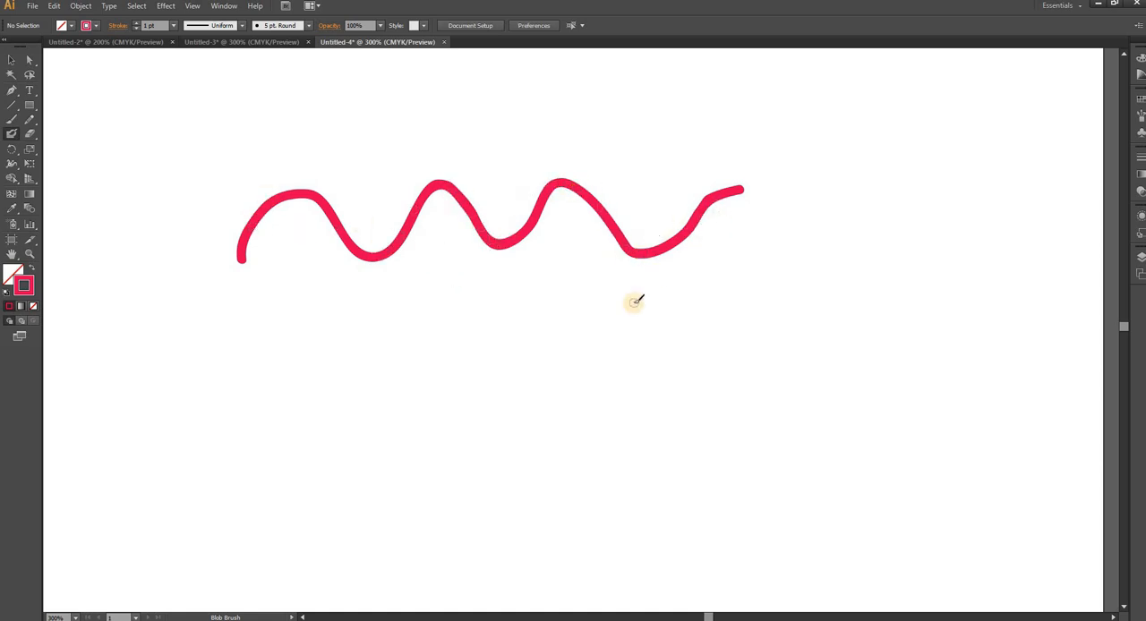
# - Turn on Keep Selected for the Blob Brush and paint a wavy line about 138 pt wide below the first one
pyautogui.doubleClick(12, 134)
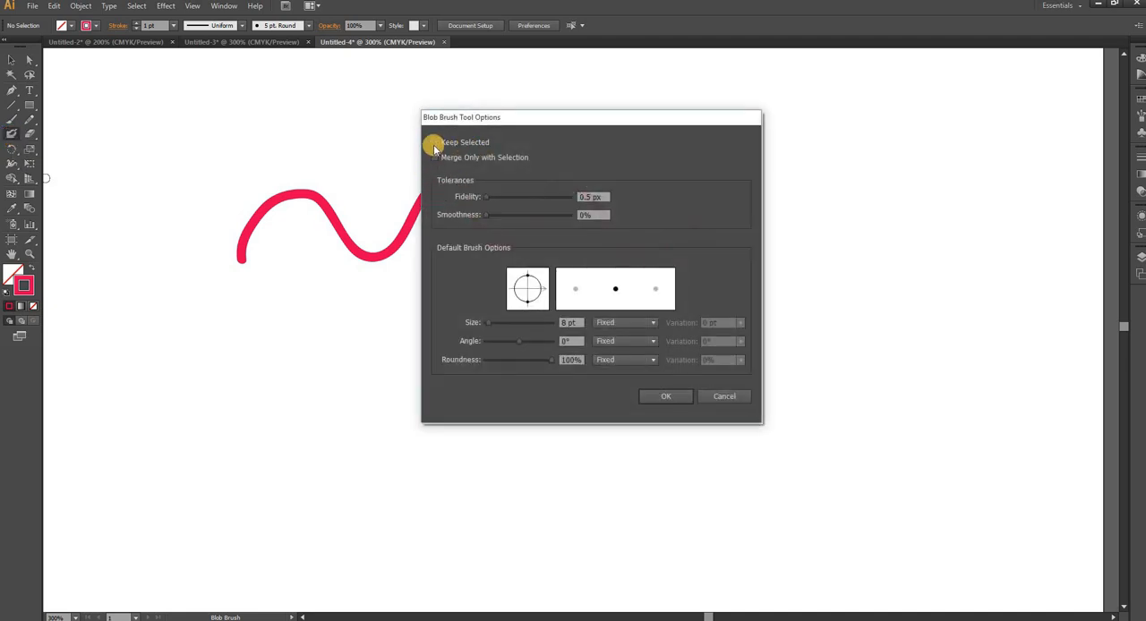
pyautogui.click(665, 395)
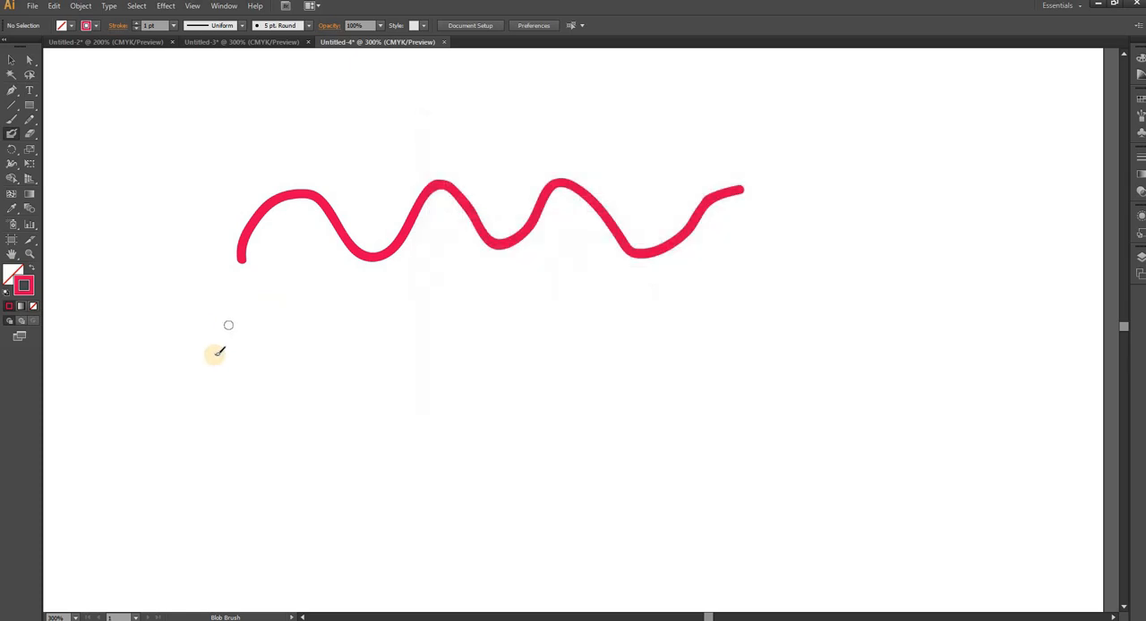
pyautogui.moveTo(216, 354)
pyautogui.mouseDown()
pyautogui.moveTo(279, 337)
pyautogui.moveTo(352, 374)
pyautogui.moveTo(417, 337)
pyautogui.moveTo(452, 354)
pyautogui.mouseUp()
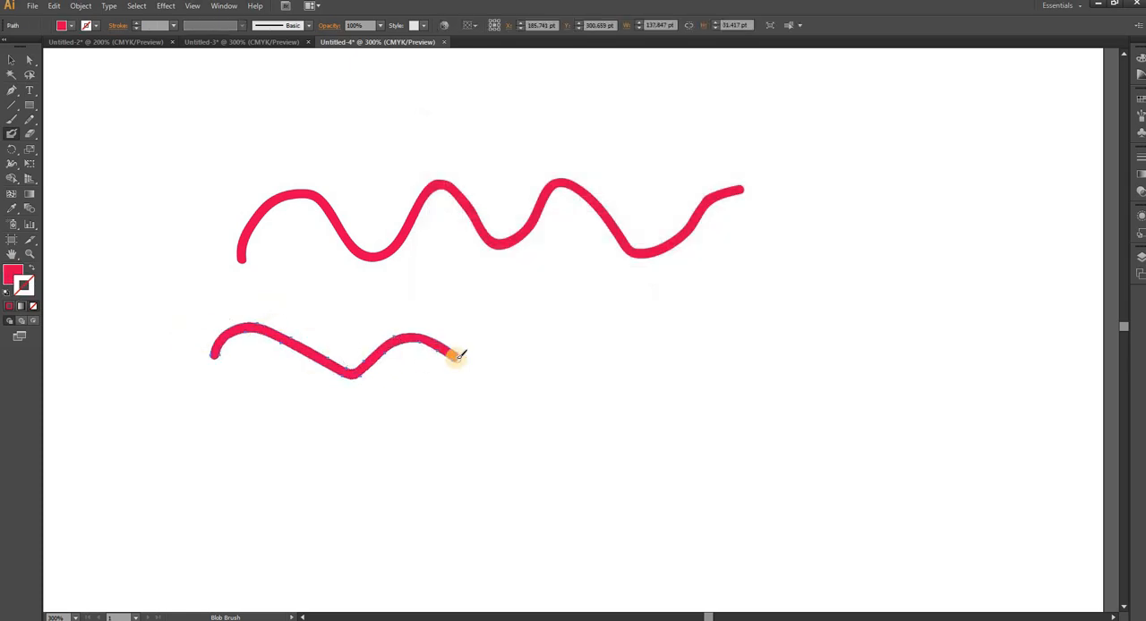
# - Turn off Keep Selected for the Blob Brush and paint a wavy line about 148 pt wide beside the short lower one
pyautogui.doubleClick(11, 132)
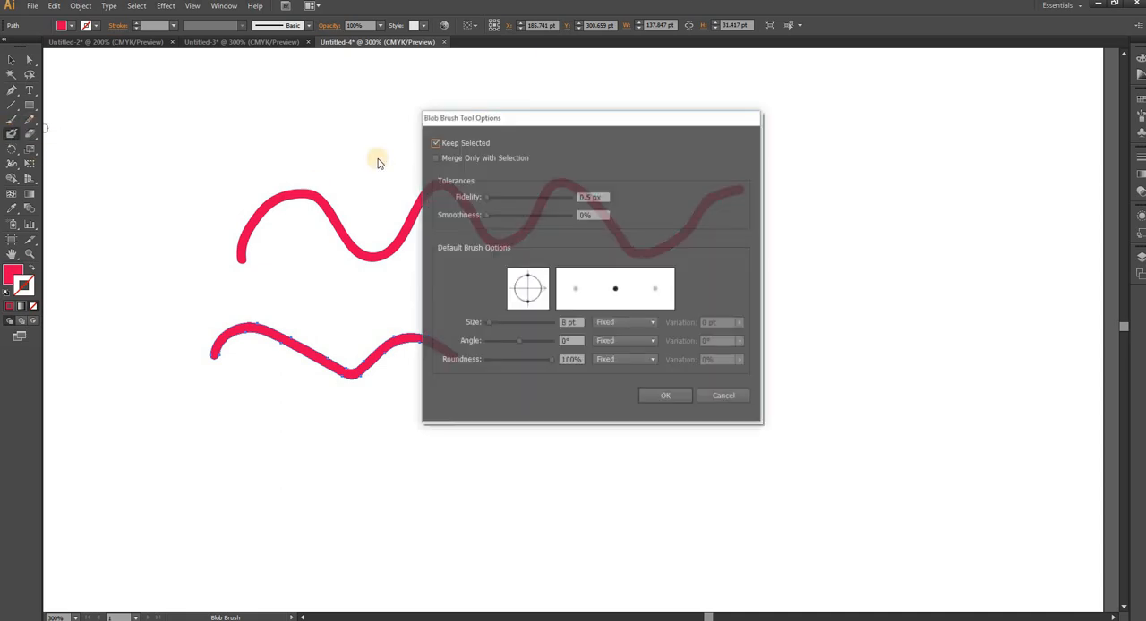
pyautogui.click(436, 143)
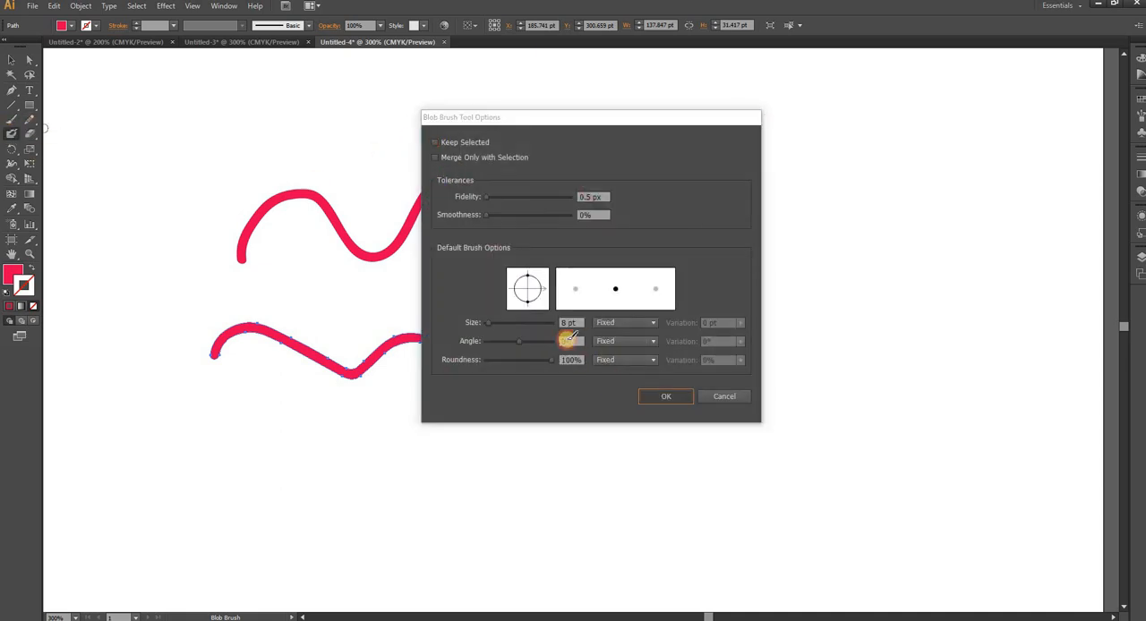
pyautogui.press('Return')
pyautogui.moveTo(518, 360)
pyautogui.mouseDown()
pyautogui.moveTo(633, 345)
pyautogui.moveTo(711, 317)
pyautogui.moveTo(781, 322)
pyautogui.mouseUp()
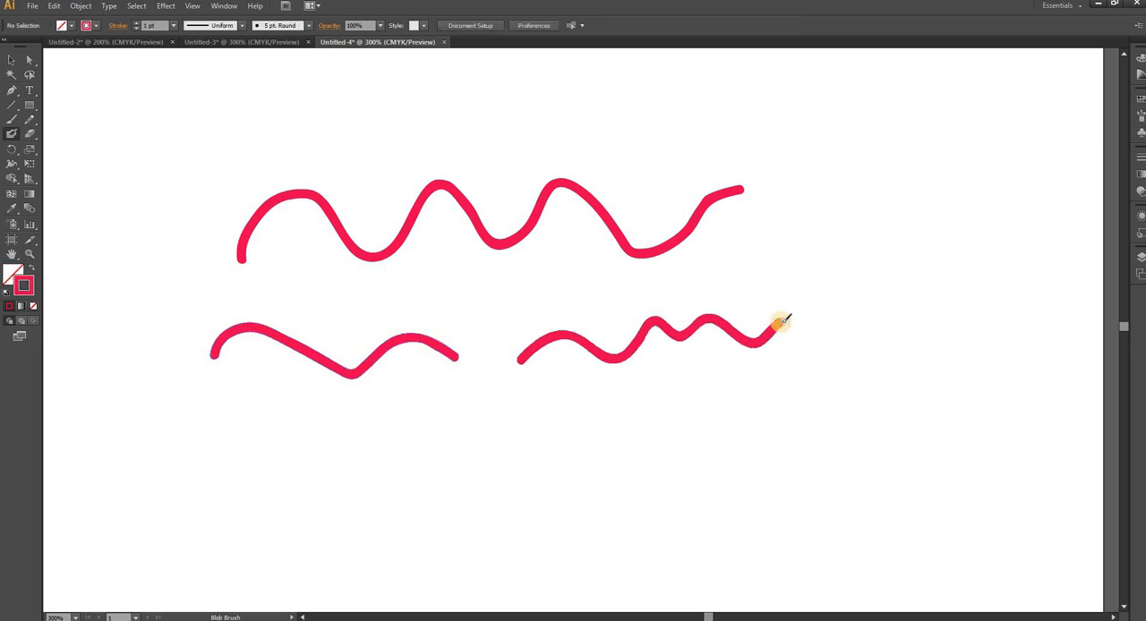
# - Select the lower-right wavy line with Direct Selection and turn on Merge Only with Selection for the Blob Brush
pyautogui.click(28, 59)
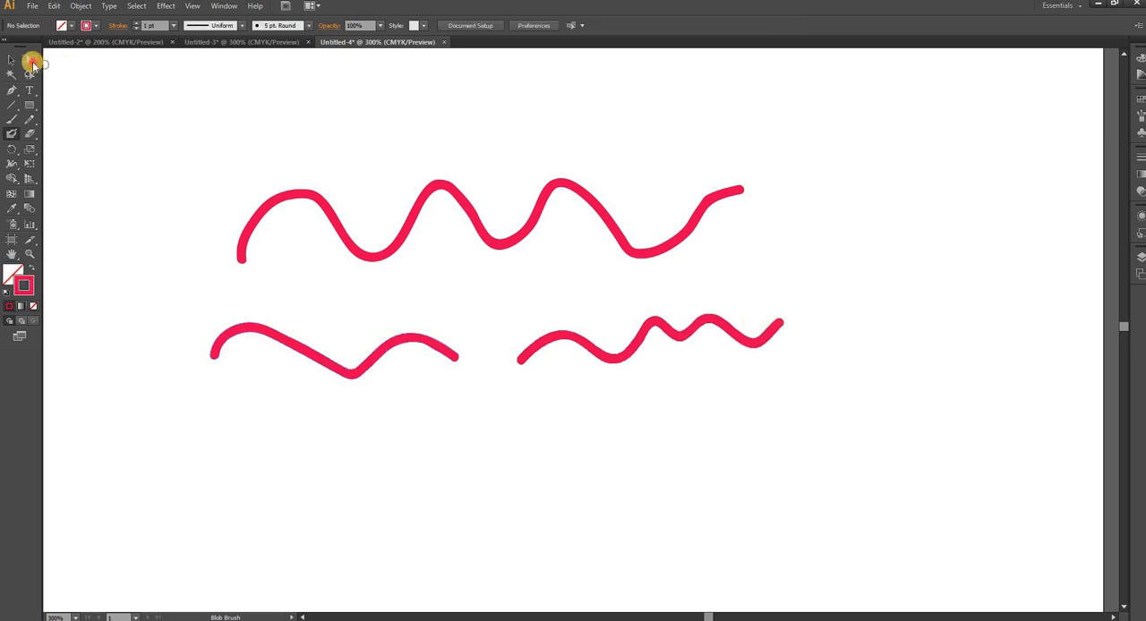
pyautogui.click(627, 357)
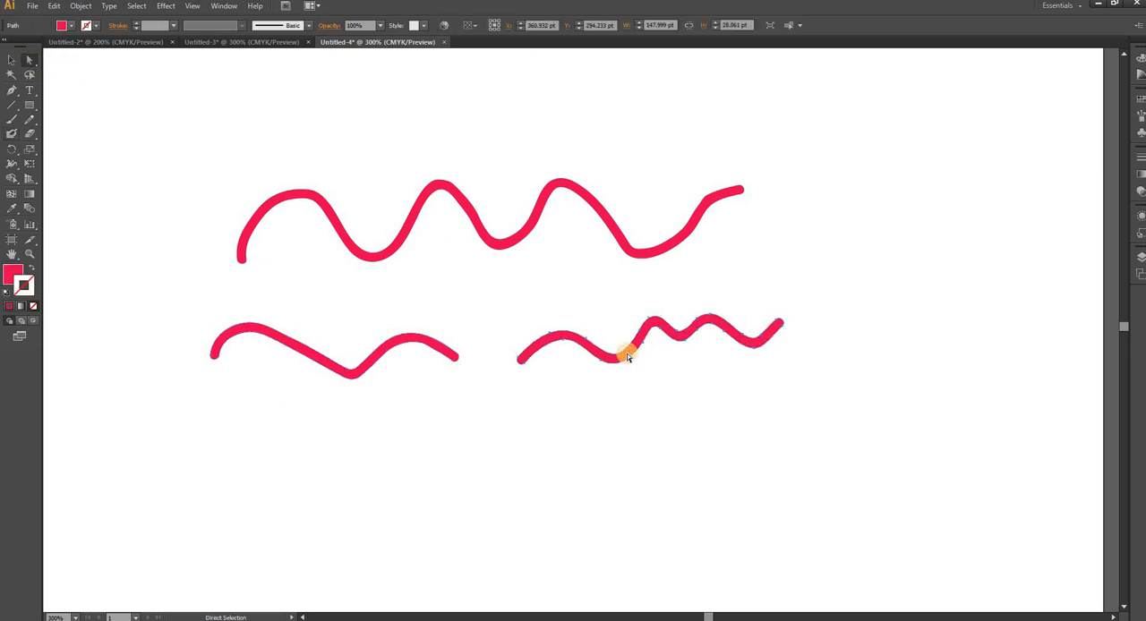
pyautogui.doubleClick(11, 135)
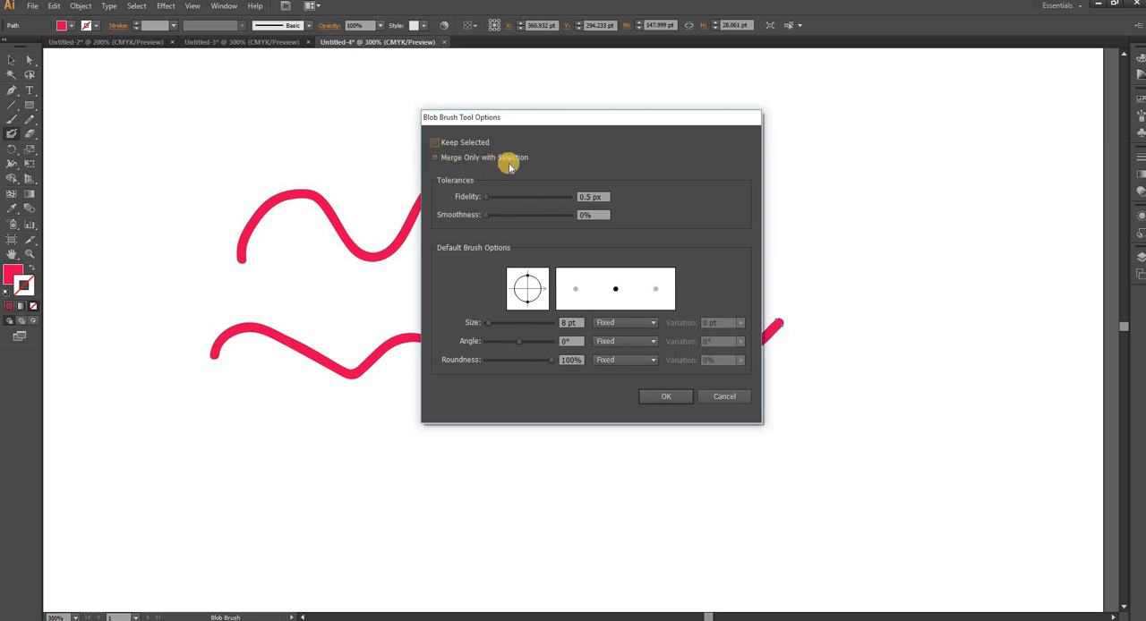
pyautogui.click(435, 159)
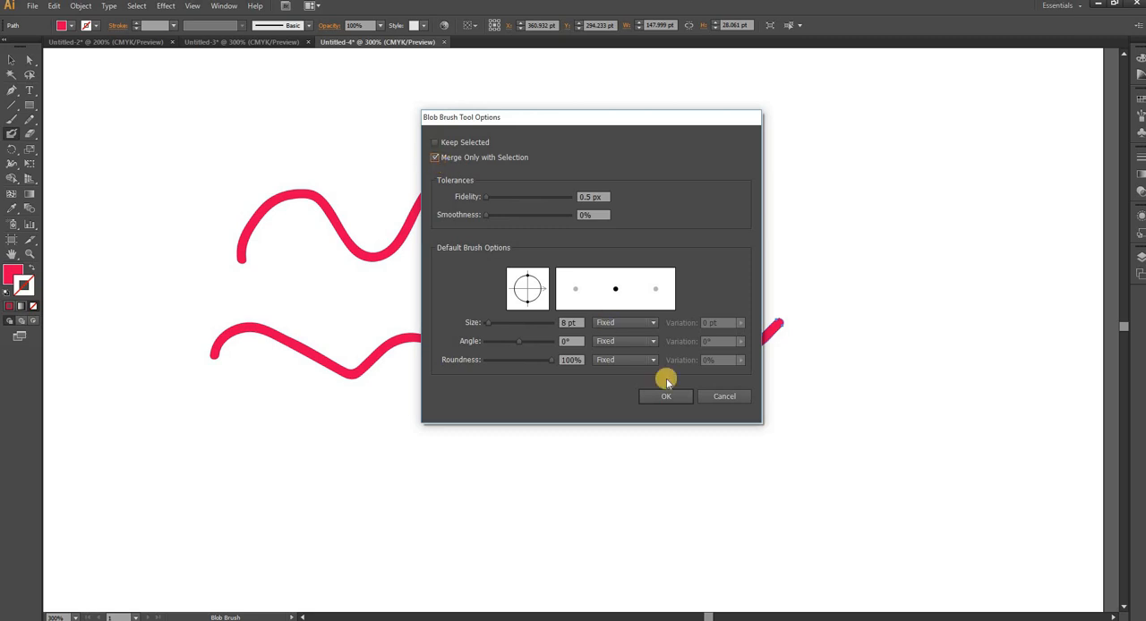
pyautogui.click(667, 397)
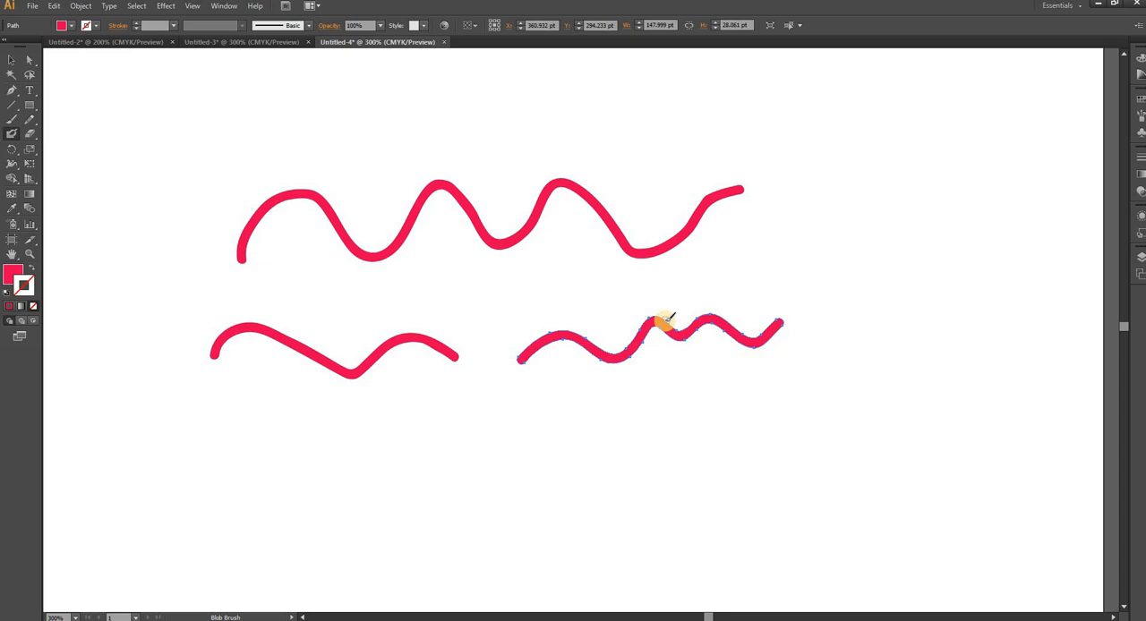
# - Select the lower-left wavy line with Direct Selection and extend it toward the upper right with a joined Blob Brush stroke
pyautogui.click(386, 360)
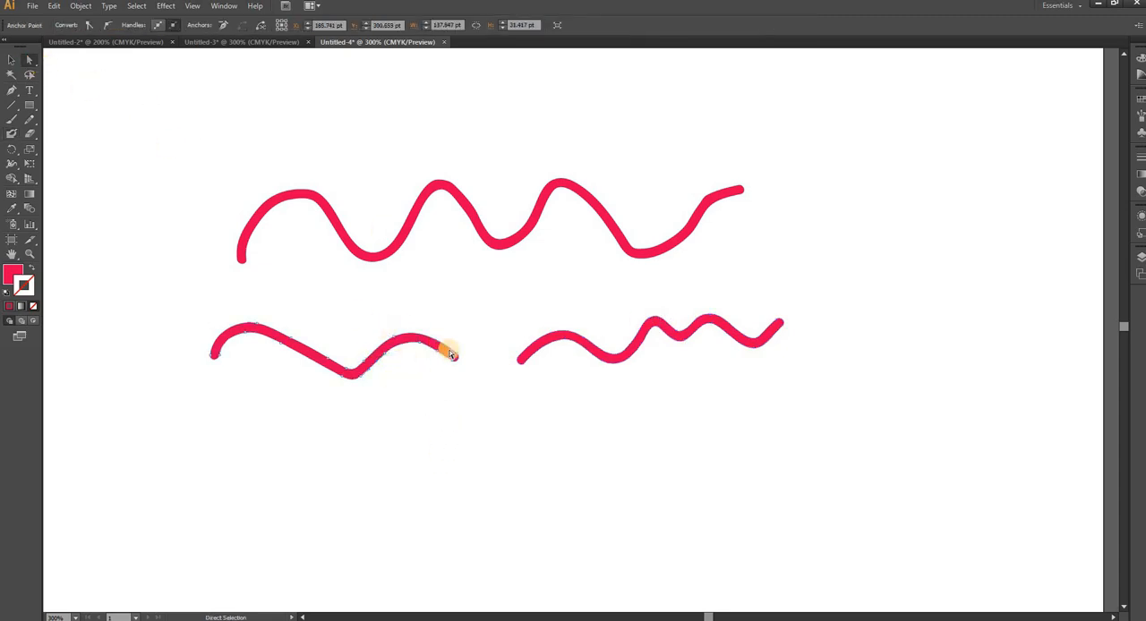
pyautogui.click(12, 135)
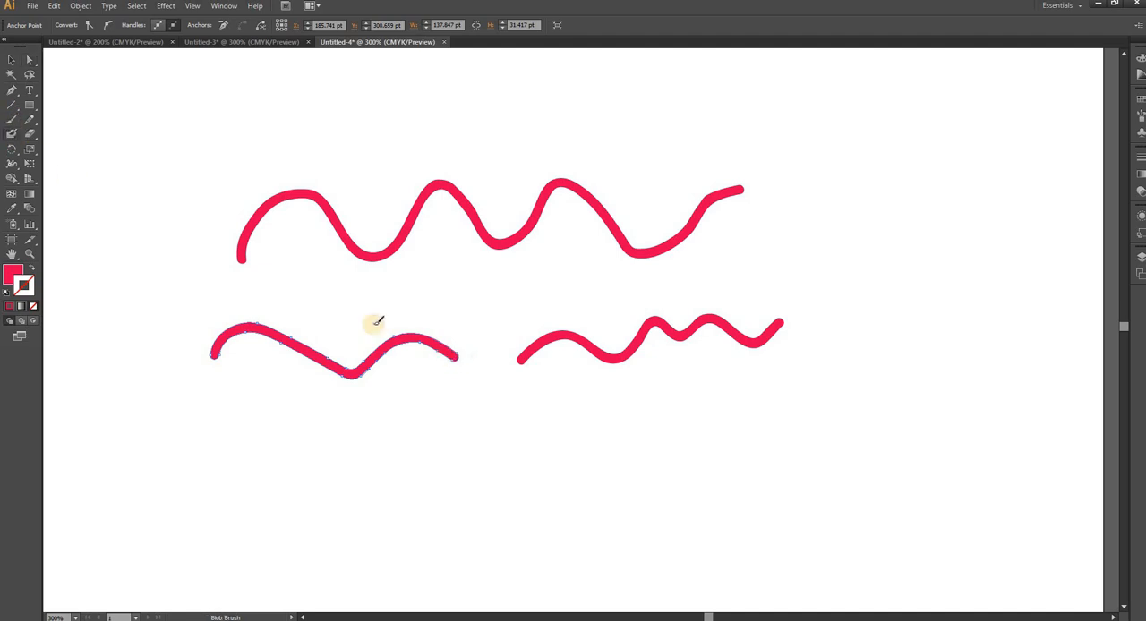
pyautogui.moveTo(467, 349)
pyautogui.mouseDown()
pyautogui.moveTo(526, 302)
pyautogui.moveTo(616, 301)
pyautogui.moveTo(722, 280)
pyautogui.mouseUp()
pyautogui.moveTo(774, 251); pyautogui.dragTo(777, 252)
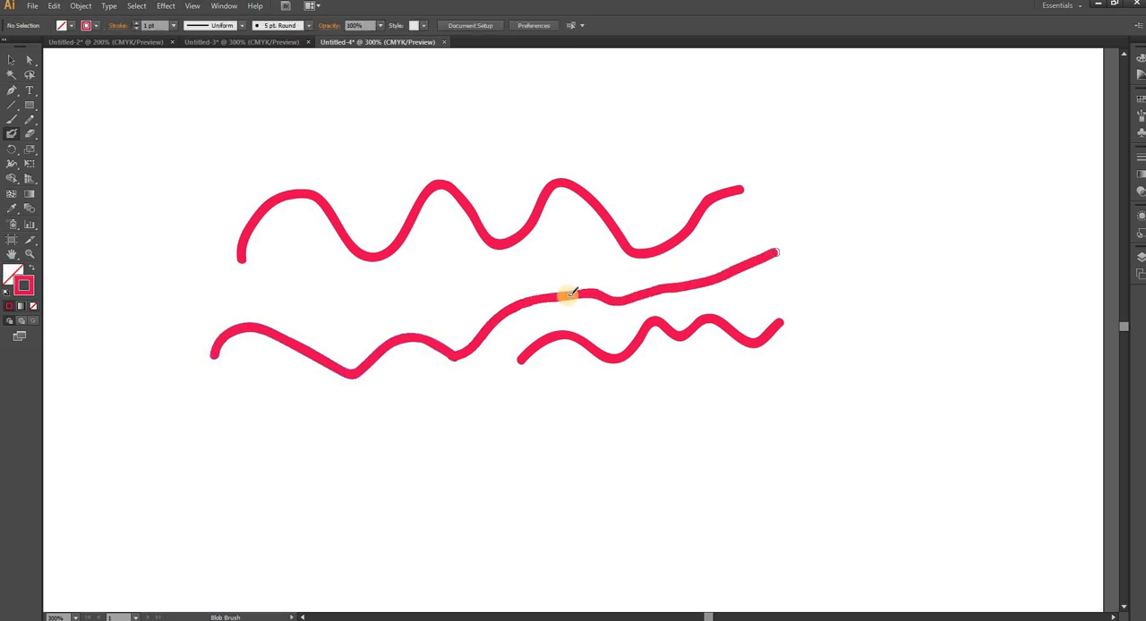
# - Move the extended middle line slightly left and up with the Selection tool, and deselect it
pyautogui.click(12, 61)
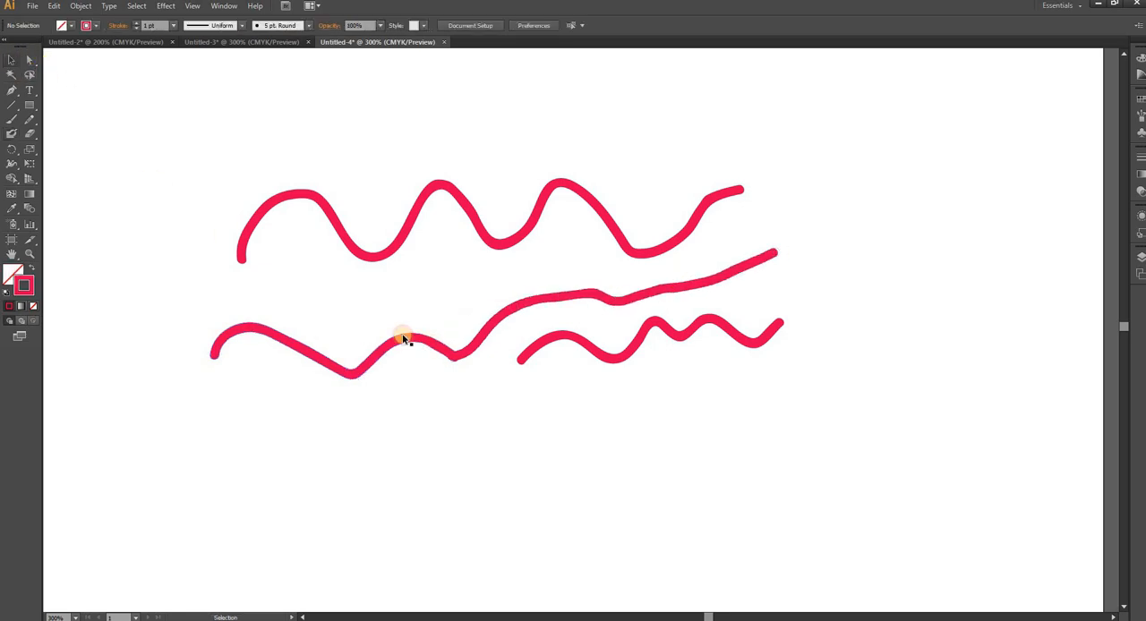
pyautogui.click(433, 347)
pyautogui.moveTo(411, 370); pyautogui.dragTo(410, 345)
pyautogui.click(463, 433)
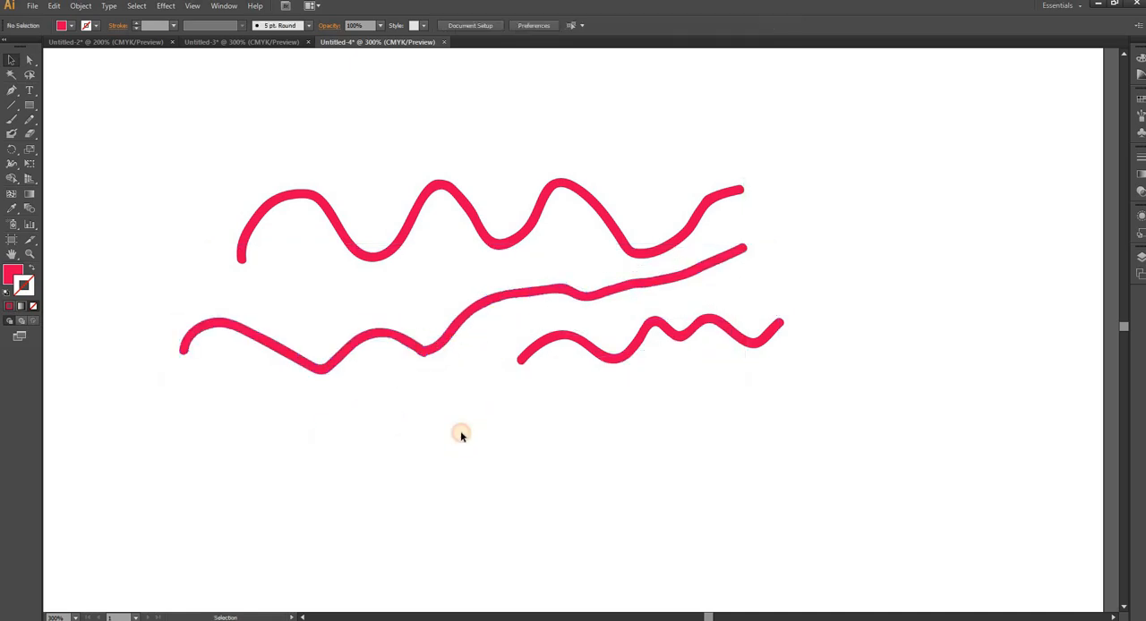
# - Select all three wavy lines with Direct Selection and delete them
pyautogui.press('a')
pyautogui.moveTo(128, 95); pyautogui.dragTo(865, 484)
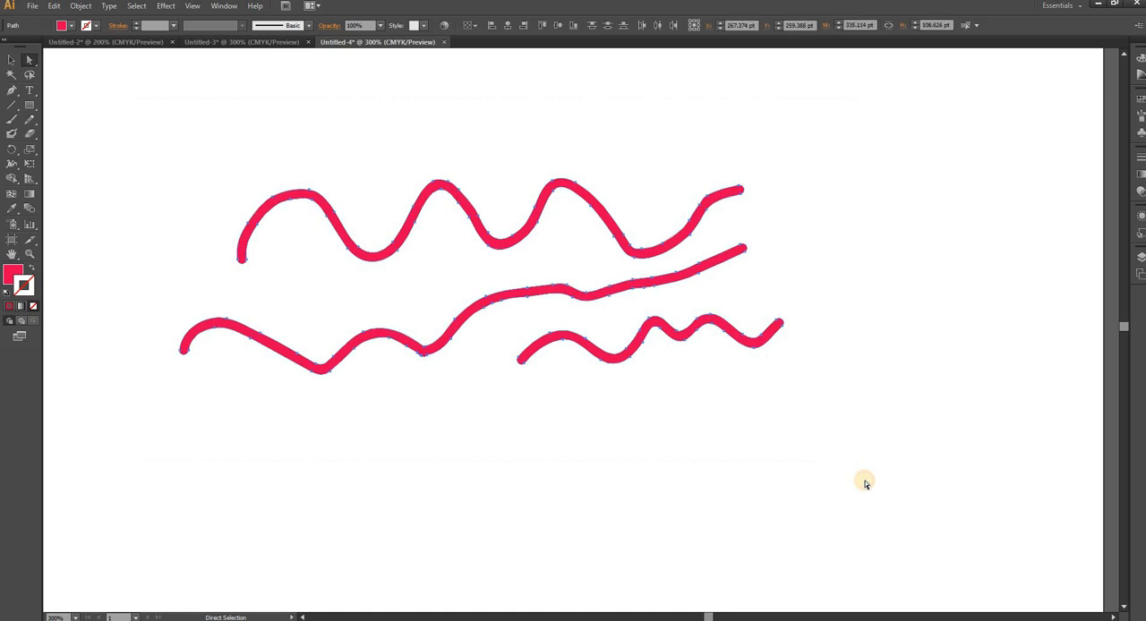
pyautogui.press('Delete')
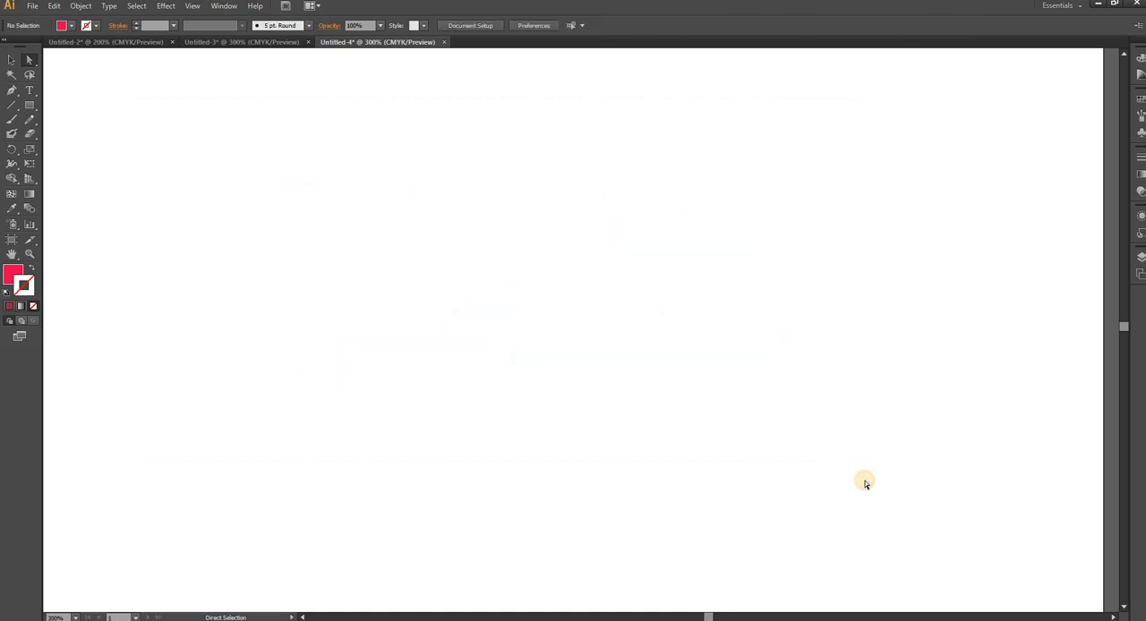
# - Set the Blob Brush to Fidelity 0.5 px and Smoothness 0% with Merge Only with Selection off, and paint a wavy line across the upper artboard
pyautogui.doubleClick(13, 133)
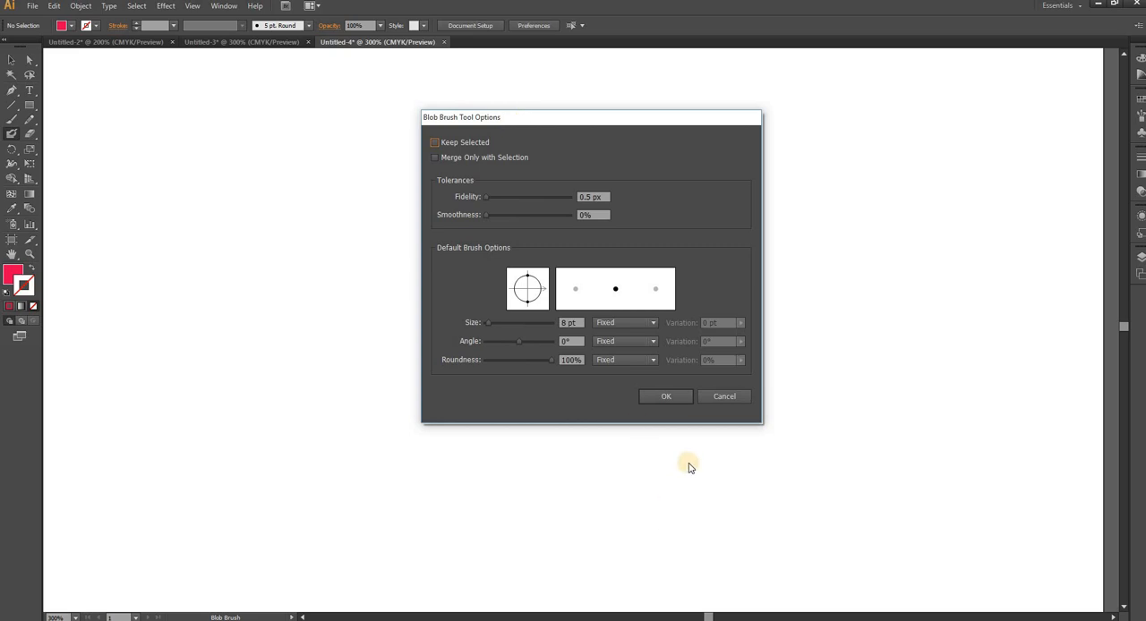
pyautogui.click(669, 399)
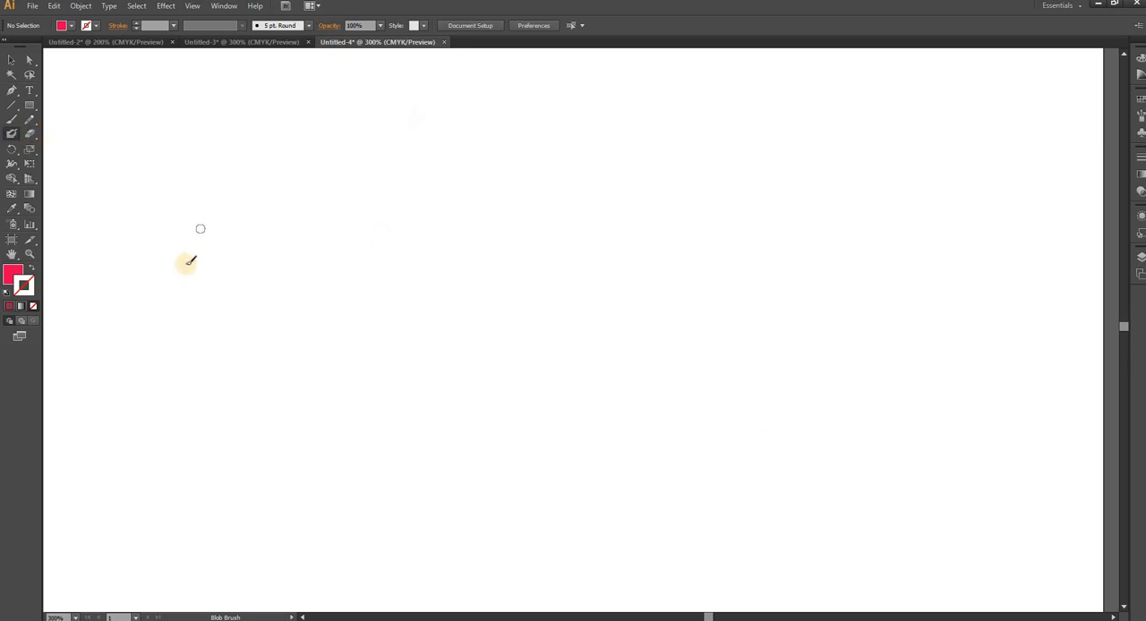
pyautogui.moveTo(193, 220); pyautogui.dragTo(184, 266)
pyautogui.moveTo(253, 248)
pyautogui.mouseDown()
pyautogui.moveTo(314, 206)
pyautogui.moveTo(365, 249)
pyautogui.moveTo(393, 196)
pyautogui.moveTo(445, 240)
pyautogui.moveTo(516, 186)
pyautogui.moveTo(629, 215)
pyautogui.moveTo(670, 193)
pyautogui.mouseUp()
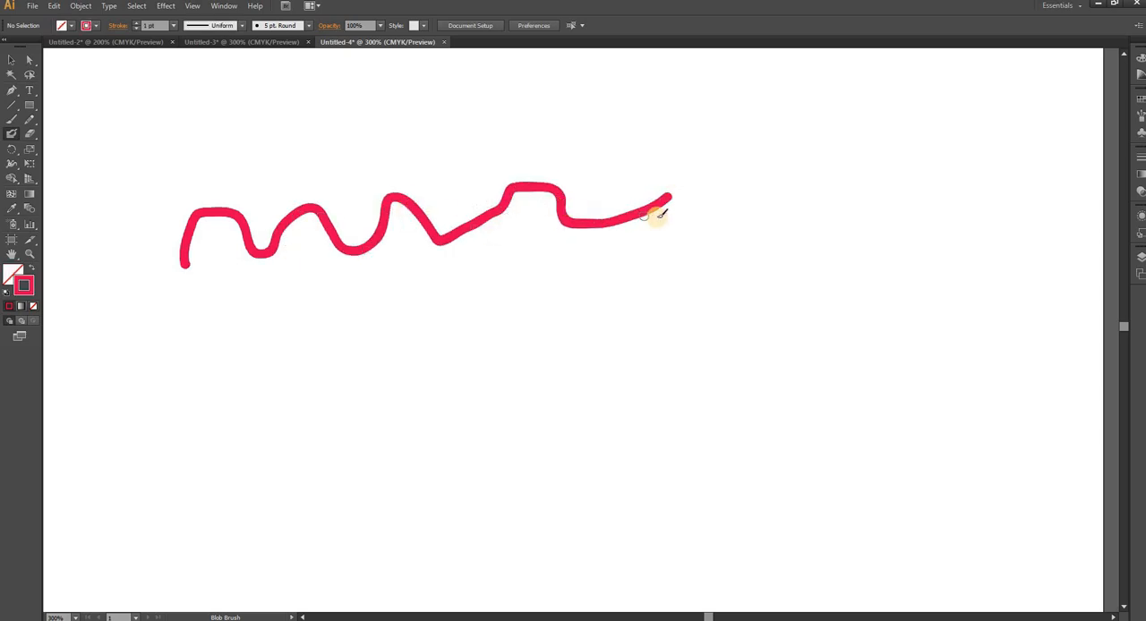
# - Set the Blob Brush to Fidelity 12 px and Smoothness 60%, and paint a second wavy line below the first
pyautogui.doubleClick(13, 132)
pyautogui.moveTo(488, 201); pyautogui.dragTo(534, 218)
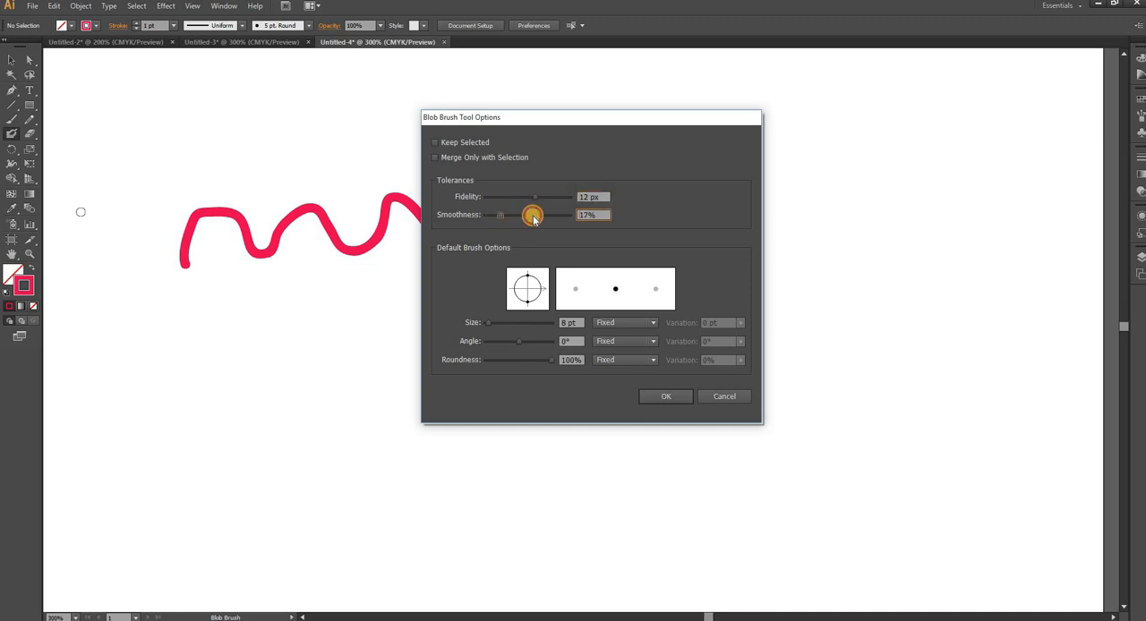
pyautogui.click(666, 397)
pyautogui.moveTo(183, 332)
pyautogui.mouseDown()
pyautogui.moveTo(240, 303)
pyautogui.moveTo(383, 325)
pyautogui.moveTo(504, 284)
pyautogui.moveTo(561, 301)
pyautogui.moveTo(668, 271)
pyautogui.mouseUp()
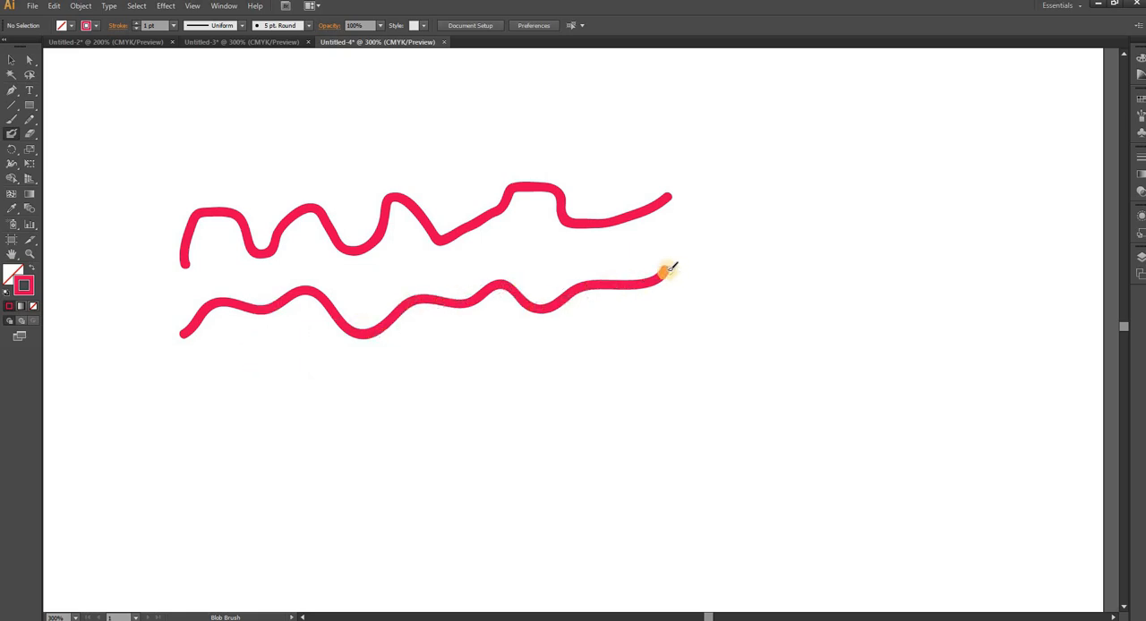
# - Paint a word in Arabic-script letters with its dots, as freehand Blob Brush strokes below and beside the wavy lines
pyautogui.moveTo(832, 319)
pyautogui.mouseDown()
pyautogui.moveTo(898, 275)
pyautogui.moveTo(772, 359)
pyautogui.moveTo(691, 378)
pyautogui.moveTo(685, 423)
pyautogui.moveTo(631, 366)
pyautogui.moveTo(617, 320)
pyautogui.mouseUp()
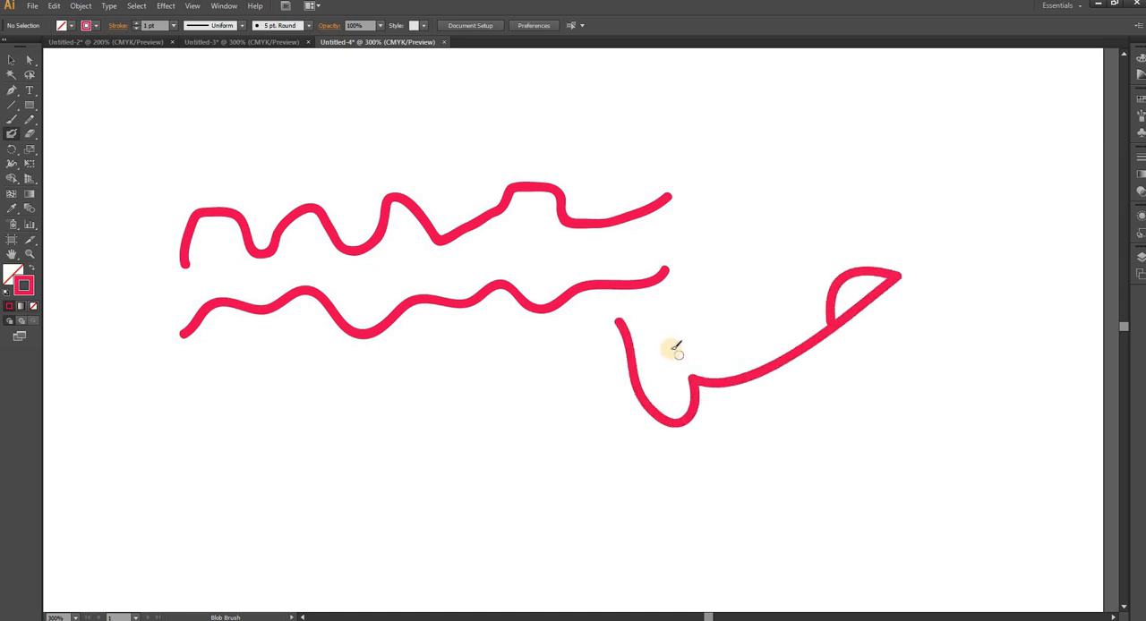
pyautogui.click(672, 349)
pyautogui.moveTo(591, 380)
pyautogui.mouseDown()
pyautogui.moveTo(619, 396)
pyautogui.moveTo(575, 437)
pyautogui.moveTo(442, 479)
pyautogui.moveTo(399, 437)
pyautogui.moveTo(492, 442)
pyautogui.mouseUp()
pyautogui.moveTo(477, 394); pyautogui.dragTo(528, 381)
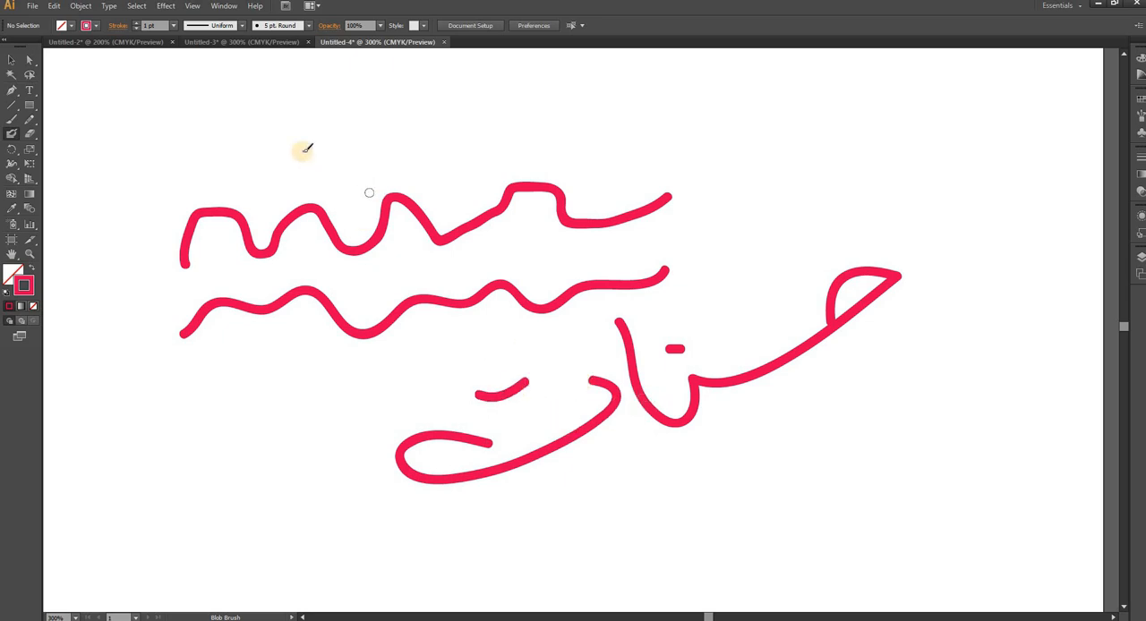
# - Leave the Blob Brush options unchanged, and select and delete all the painted lines and lettering
pyautogui.doubleClick(12, 134)
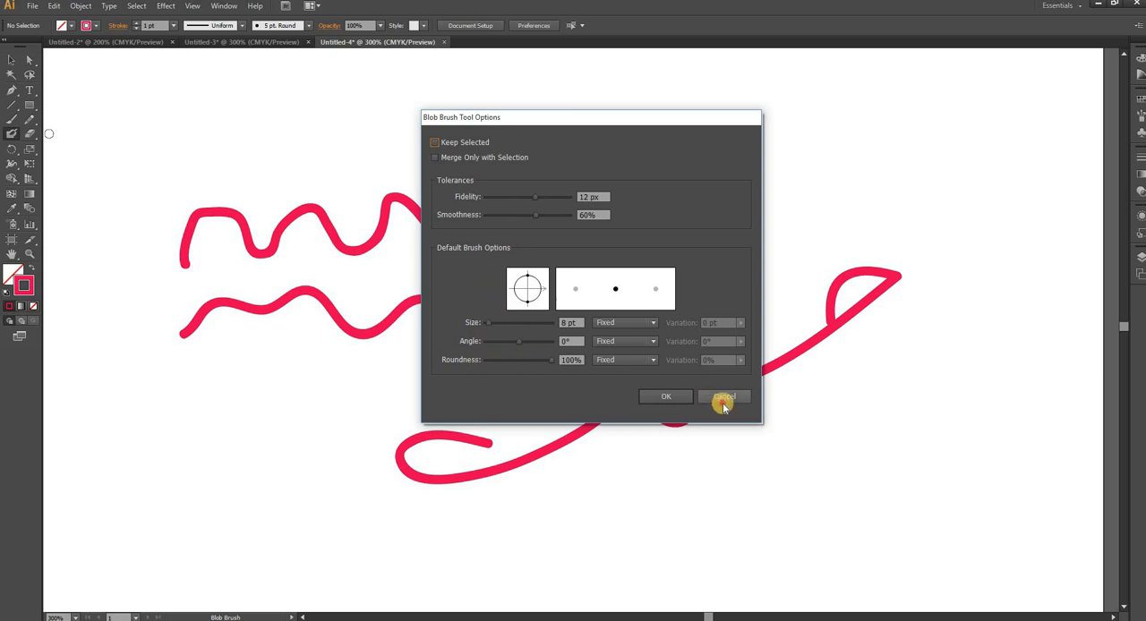
pyautogui.click(723, 401)
pyautogui.click(11, 59)
pyautogui.moveTo(135, 92)
pyautogui.mouseDown()
pyautogui.moveTo(878, 461)
pyautogui.moveTo(942, 514)
pyautogui.mouseUp()
pyautogui.press('Delete')
# - Set the default Blob Brush shape to size 28 pt, angle 46° and roundness 38%
pyautogui.doubleClick(11, 133)
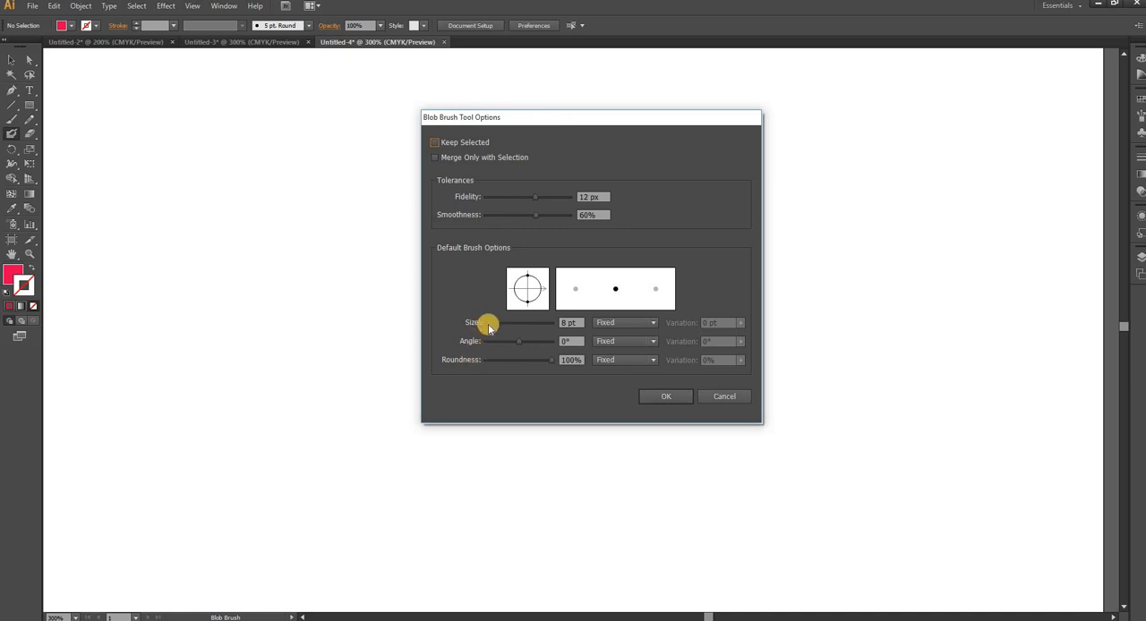
pyautogui.moveTo(489, 328)
pyautogui.mouseDown()
pyautogui.moveTo(503, 328)
pyautogui.moveTo(494, 331)
pyautogui.mouseUp()
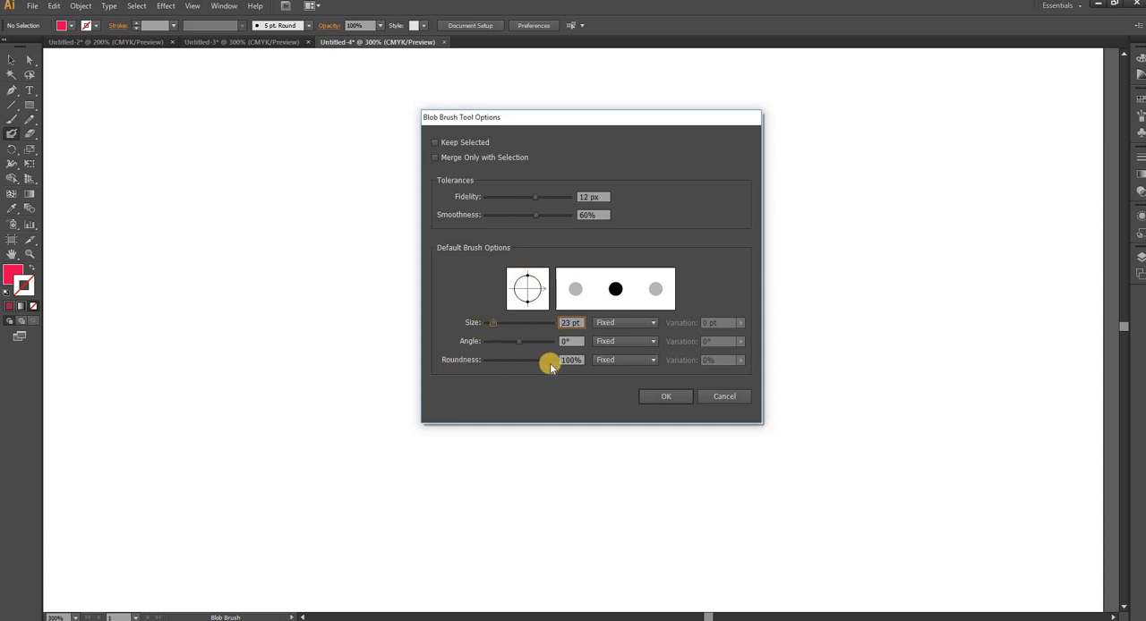
pyautogui.moveTo(550, 362); pyautogui.dragTo(509, 369)
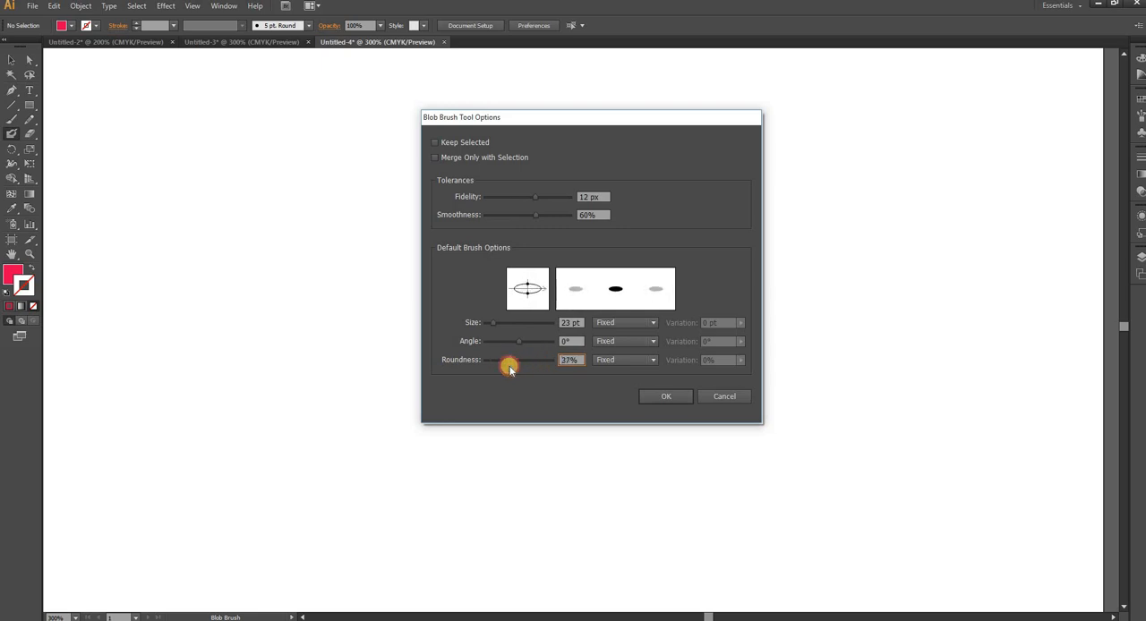
pyautogui.moveTo(491, 328); pyautogui.dragTo(496, 329)
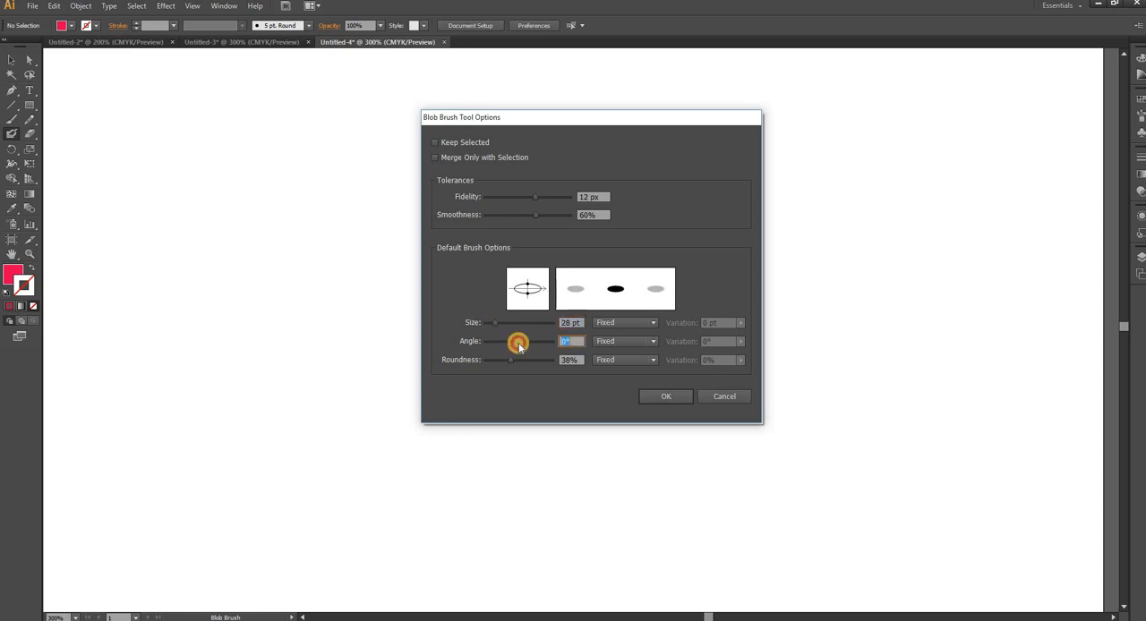
pyautogui.moveTo(520, 348); pyautogui.dragTo(527, 349)
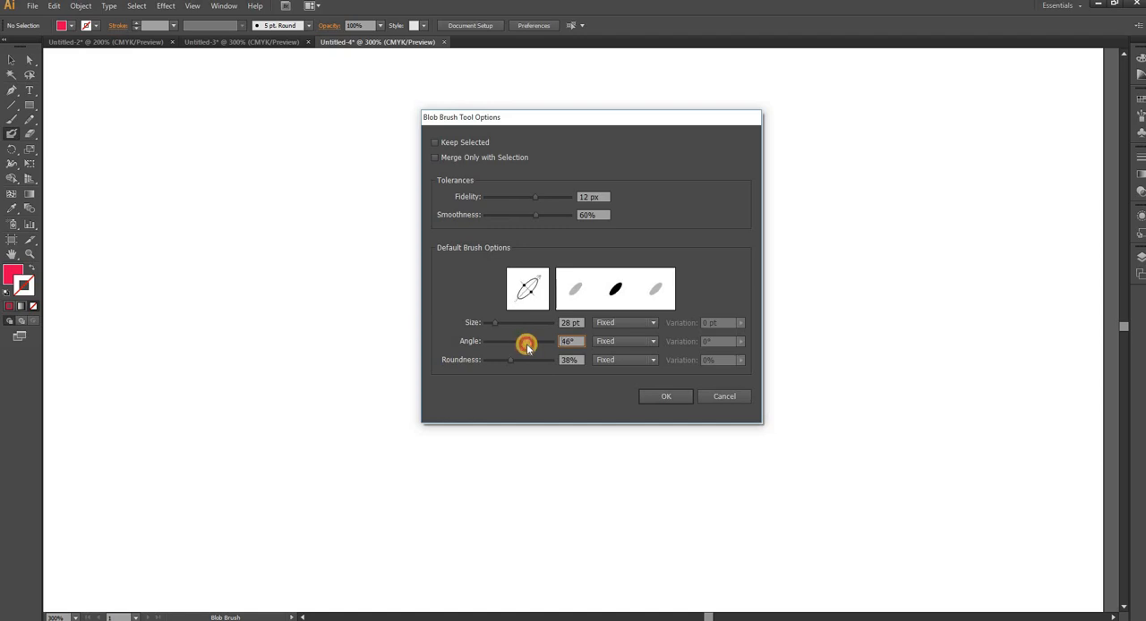
pyautogui.click(666, 396)
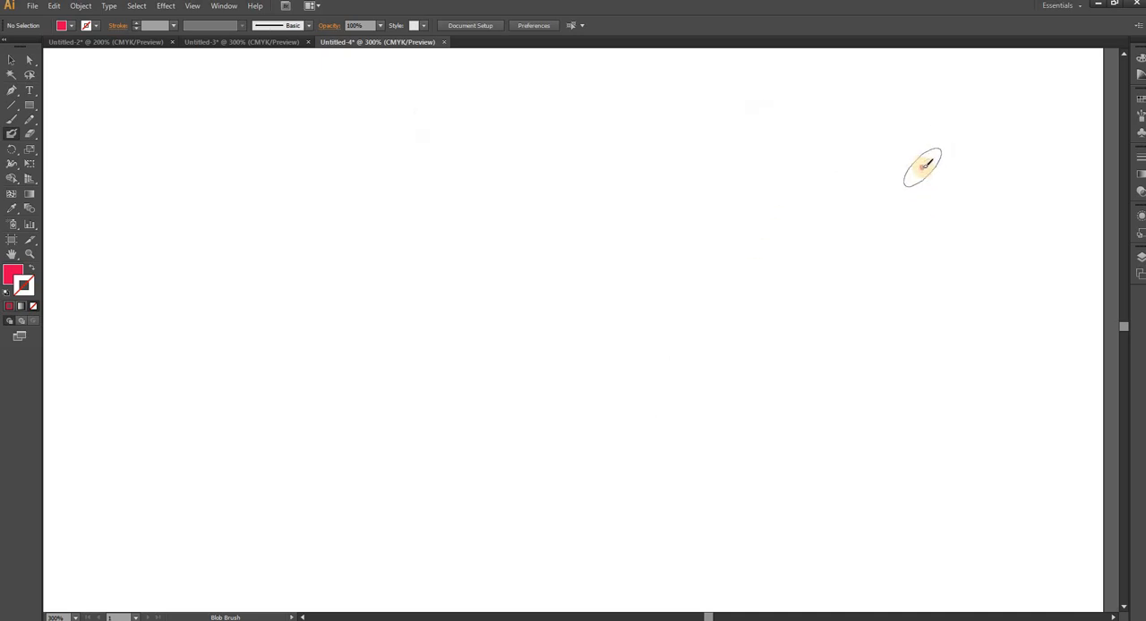
# - Paint the Urdu phrase آج کی خبر in large calligraphic strokes across the artboard, including its dots and upper marks
pyautogui.moveTo(926, 164)
pyautogui.mouseDown()
pyautogui.moveTo(915, 285)
pyautogui.moveTo(874, 365)
pyautogui.mouseUp()
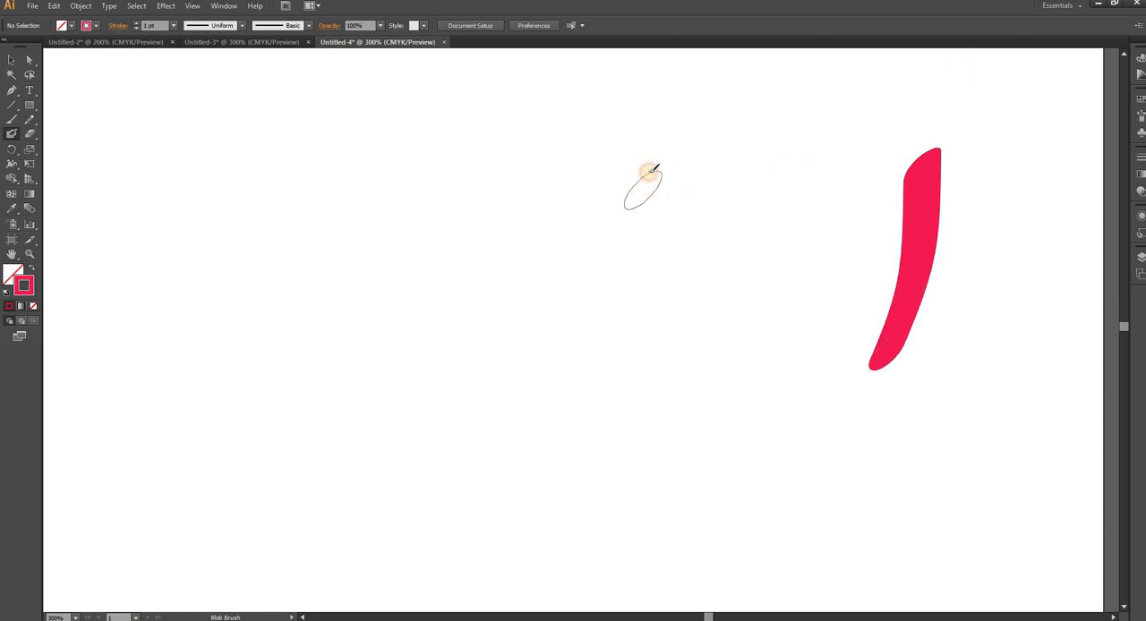
pyautogui.moveTo(655, 168)
pyautogui.mouseDown()
pyautogui.moveTo(766, 159)
pyautogui.moveTo(735, 183)
pyautogui.moveTo(707, 248)
pyautogui.moveTo(700, 294)
pyautogui.moveTo(735, 357)
pyautogui.moveTo(784, 357)
pyautogui.moveTo(826, 336)
pyautogui.moveTo(885, 261)
pyautogui.mouseUp()
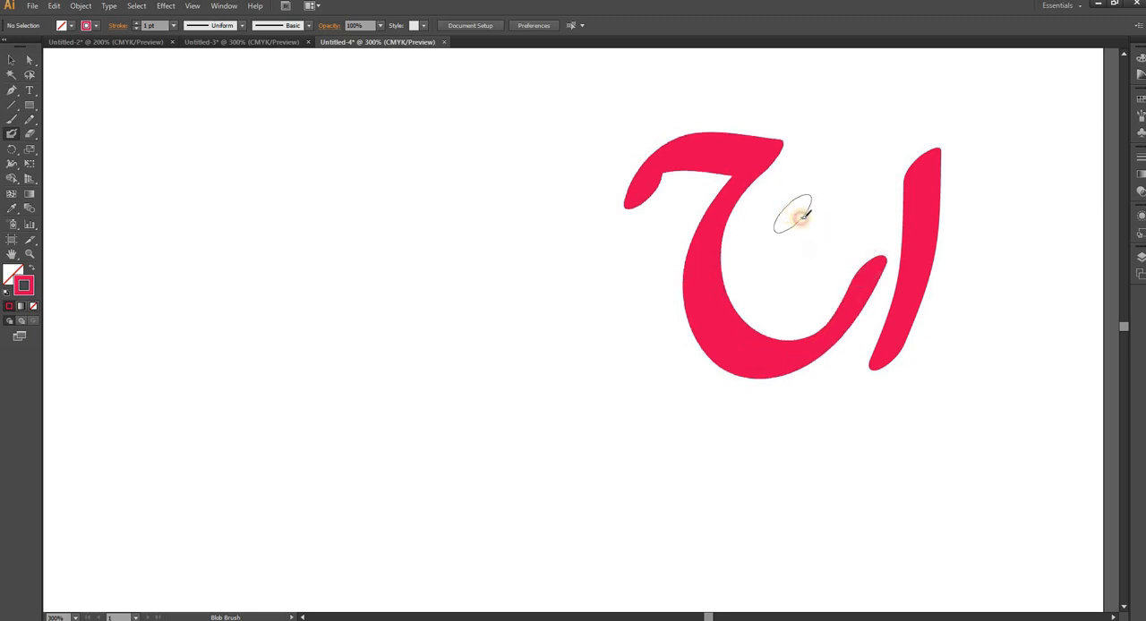
pyautogui.moveTo(804, 215); pyautogui.dragTo(822, 228)
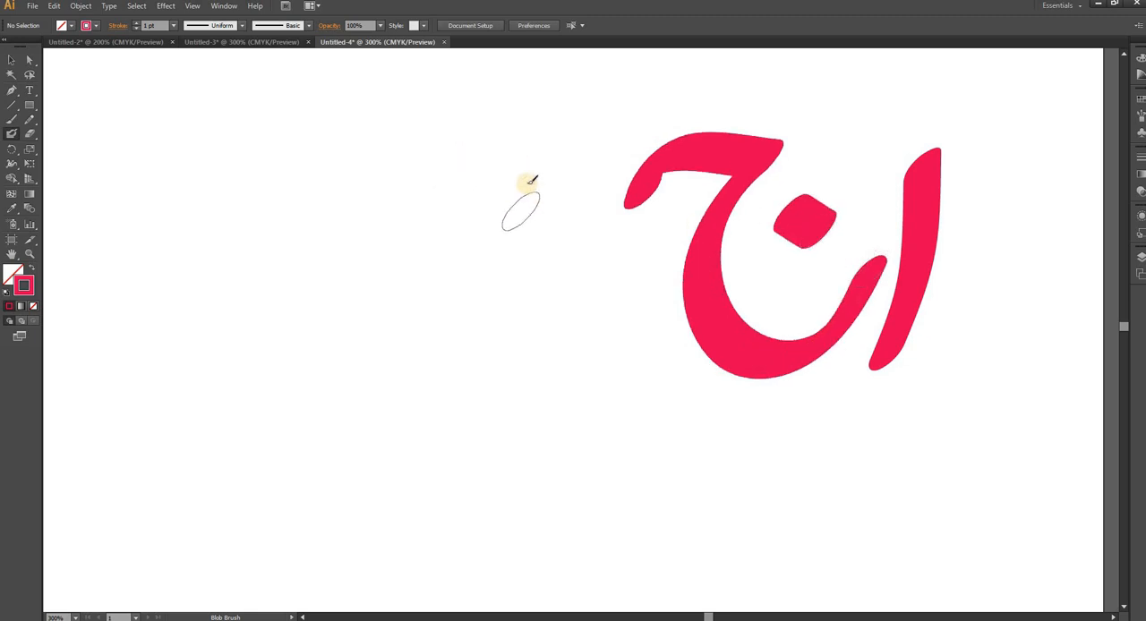
pyautogui.moveTo(527, 171)
pyautogui.mouseDown()
pyautogui.moveTo(484, 376)
pyautogui.moveTo(436, 229)
pyautogui.mouseUp()
pyautogui.moveTo(618, 70); pyautogui.dragTo(502, 150)
pyautogui.moveTo(298, 180); pyautogui.dragTo(53, 464)
pyautogui.moveTo(344, 114); pyautogui.dragTo(357, 116)
pyautogui.moveTo(219, 335)
pyautogui.mouseDown()
pyautogui.moveTo(248, 374)
pyautogui.moveTo(231, 383)
pyautogui.mouseUp()
pyautogui.moveTo(1003, 63)
pyautogui.mouseDown()
pyautogui.moveTo(867, 124)
pyautogui.moveTo(860, 153)
pyautogui.mouseUp()
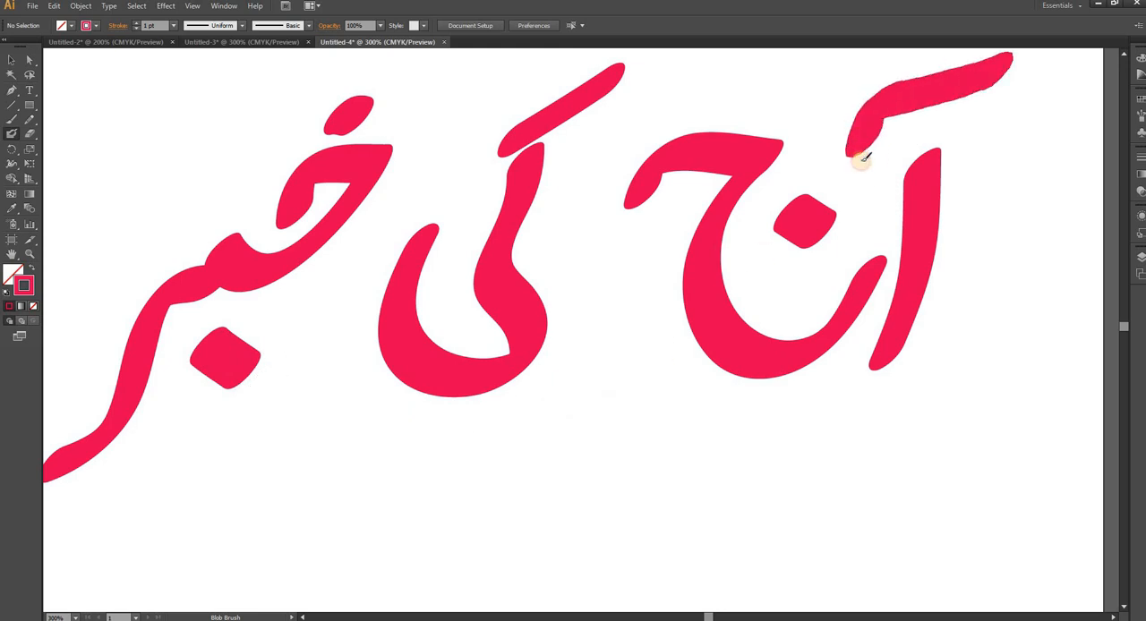
# - Pull the upper-right tip of the leftmost word outward with Direct Selection, and return to the Blob Brush with its options unchanged
pyautogui.doubleClick(12, 134)
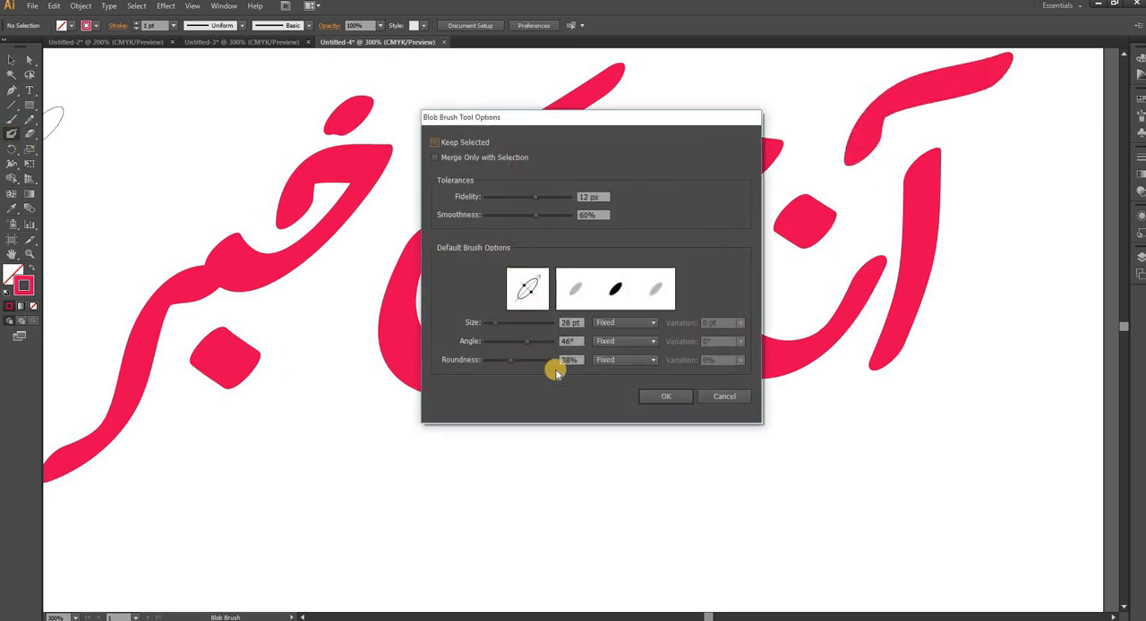
pyautogui.click(687, 394)
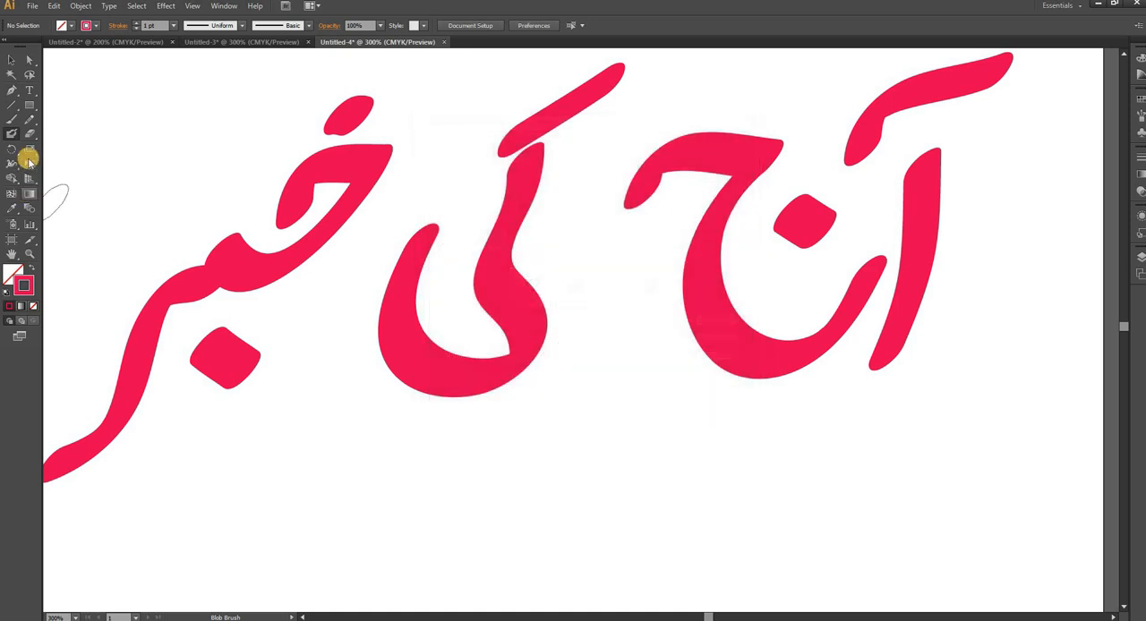
pyautogui.click(32, 60)
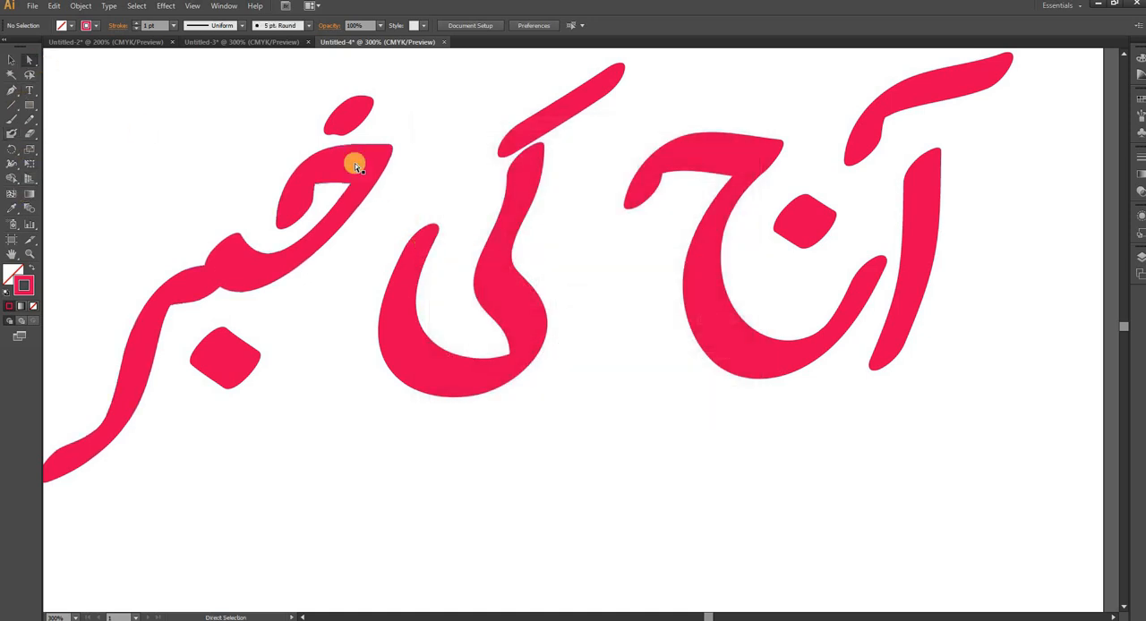
pyautogui.click(354, 166)
pyautogui.moveTo(388, 150); pyautogui.dragTo(371, 167)
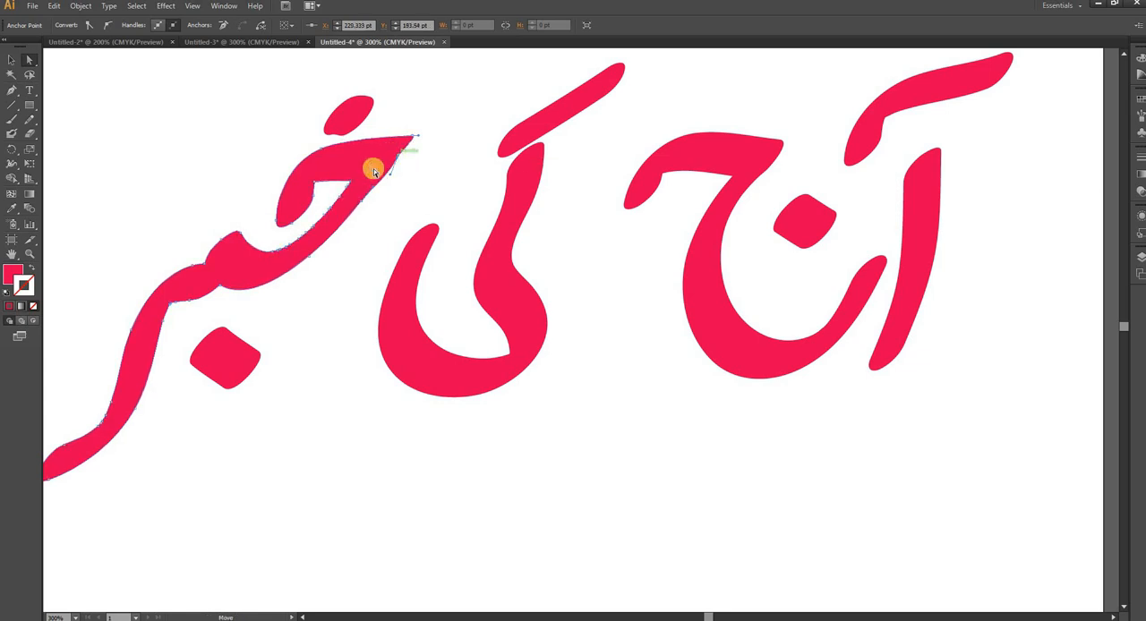
pyautogui.doubleClick(13, 135)
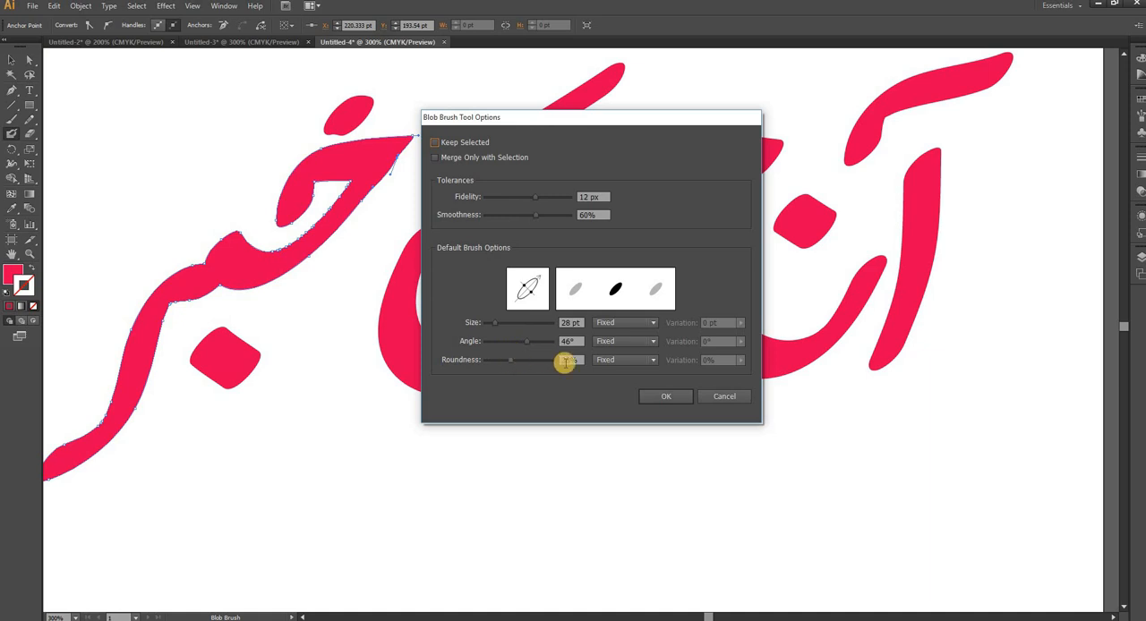
pyautogui.click(661, 397)
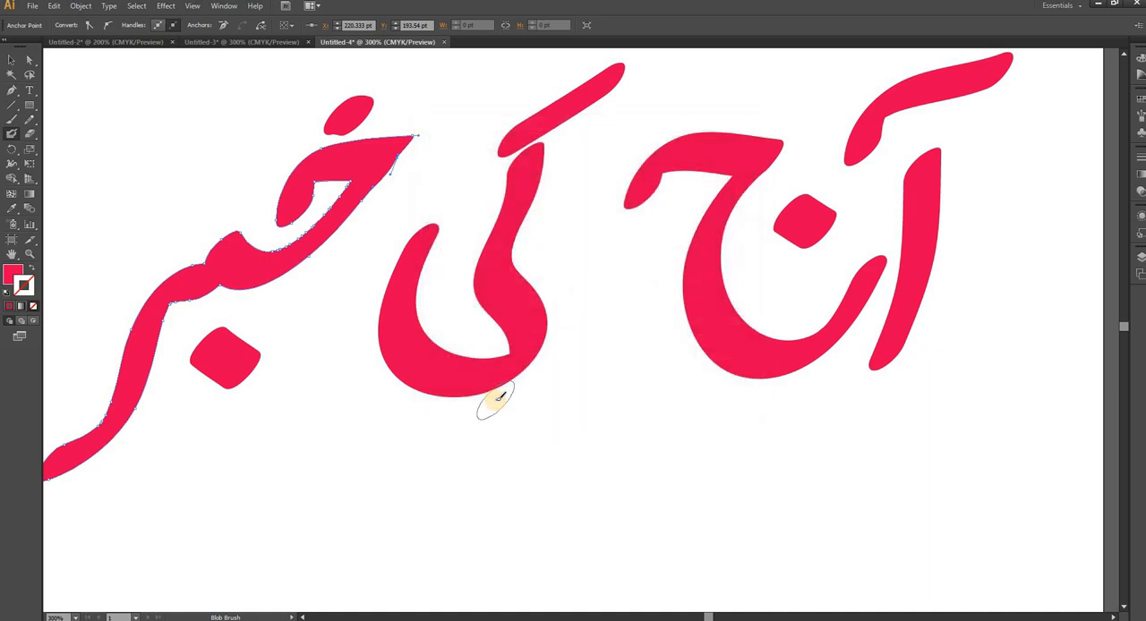